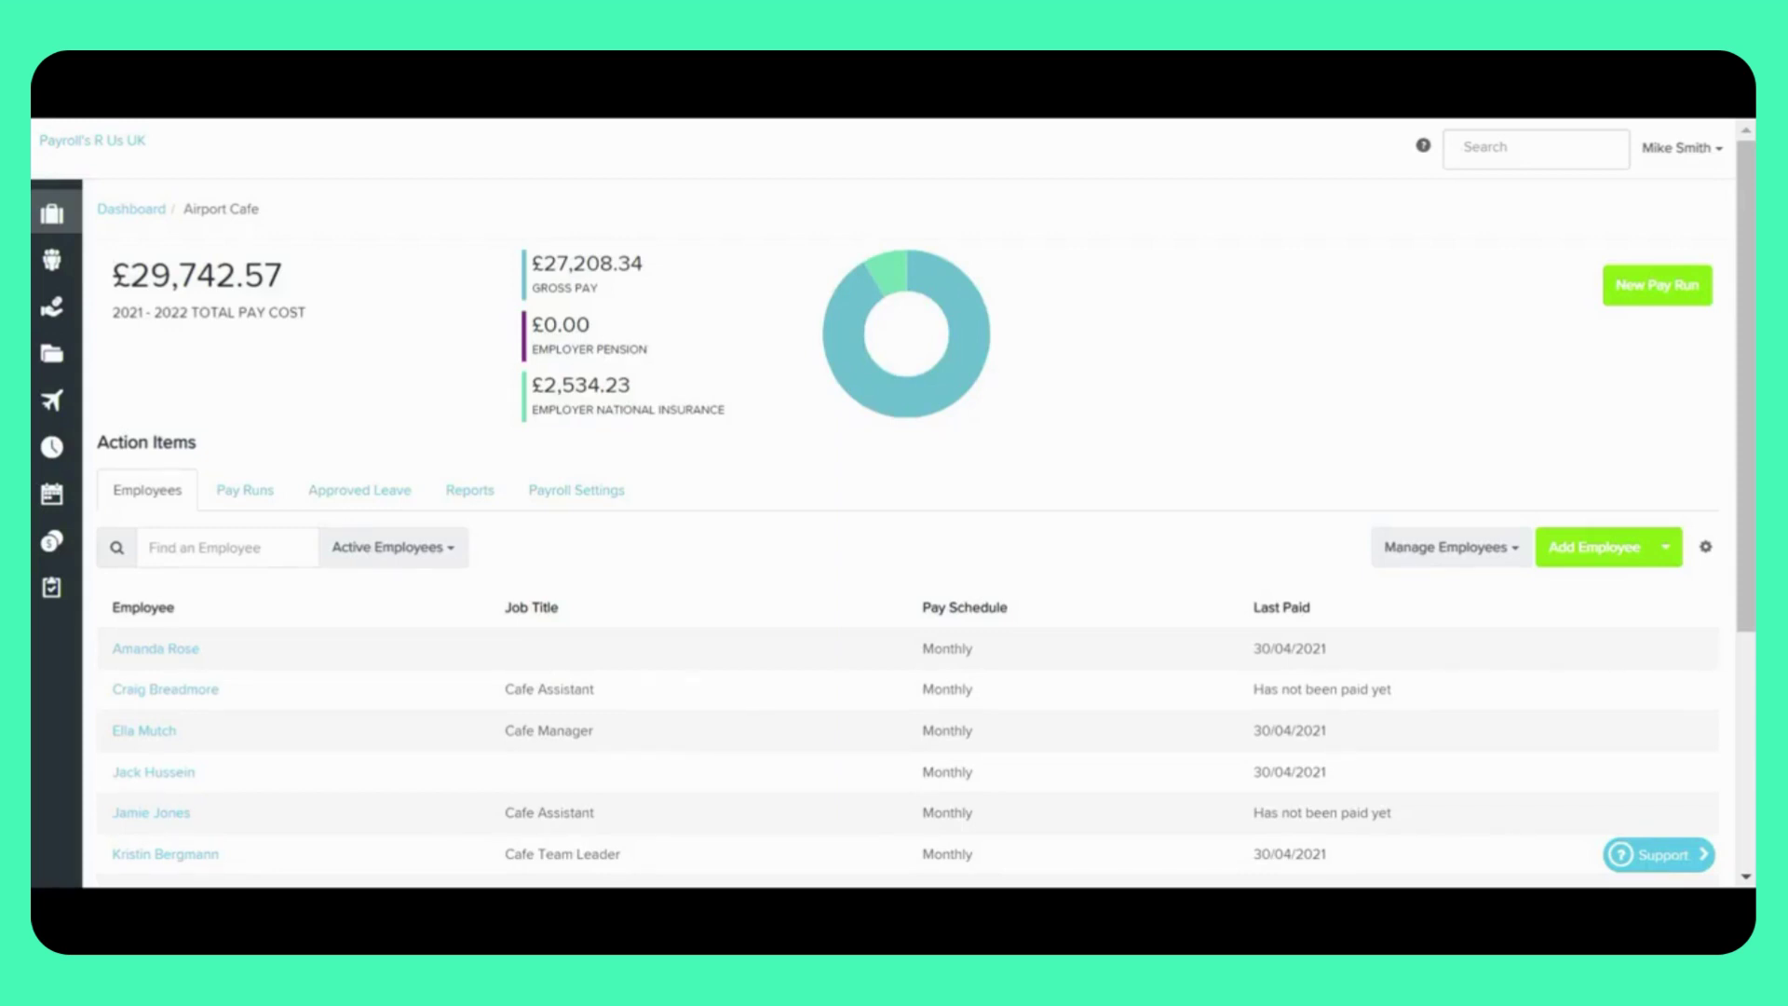
Step: Open the business's pay rate templates and view the employees linked to the Front Of House Staff template
mouse_move(52, 213)
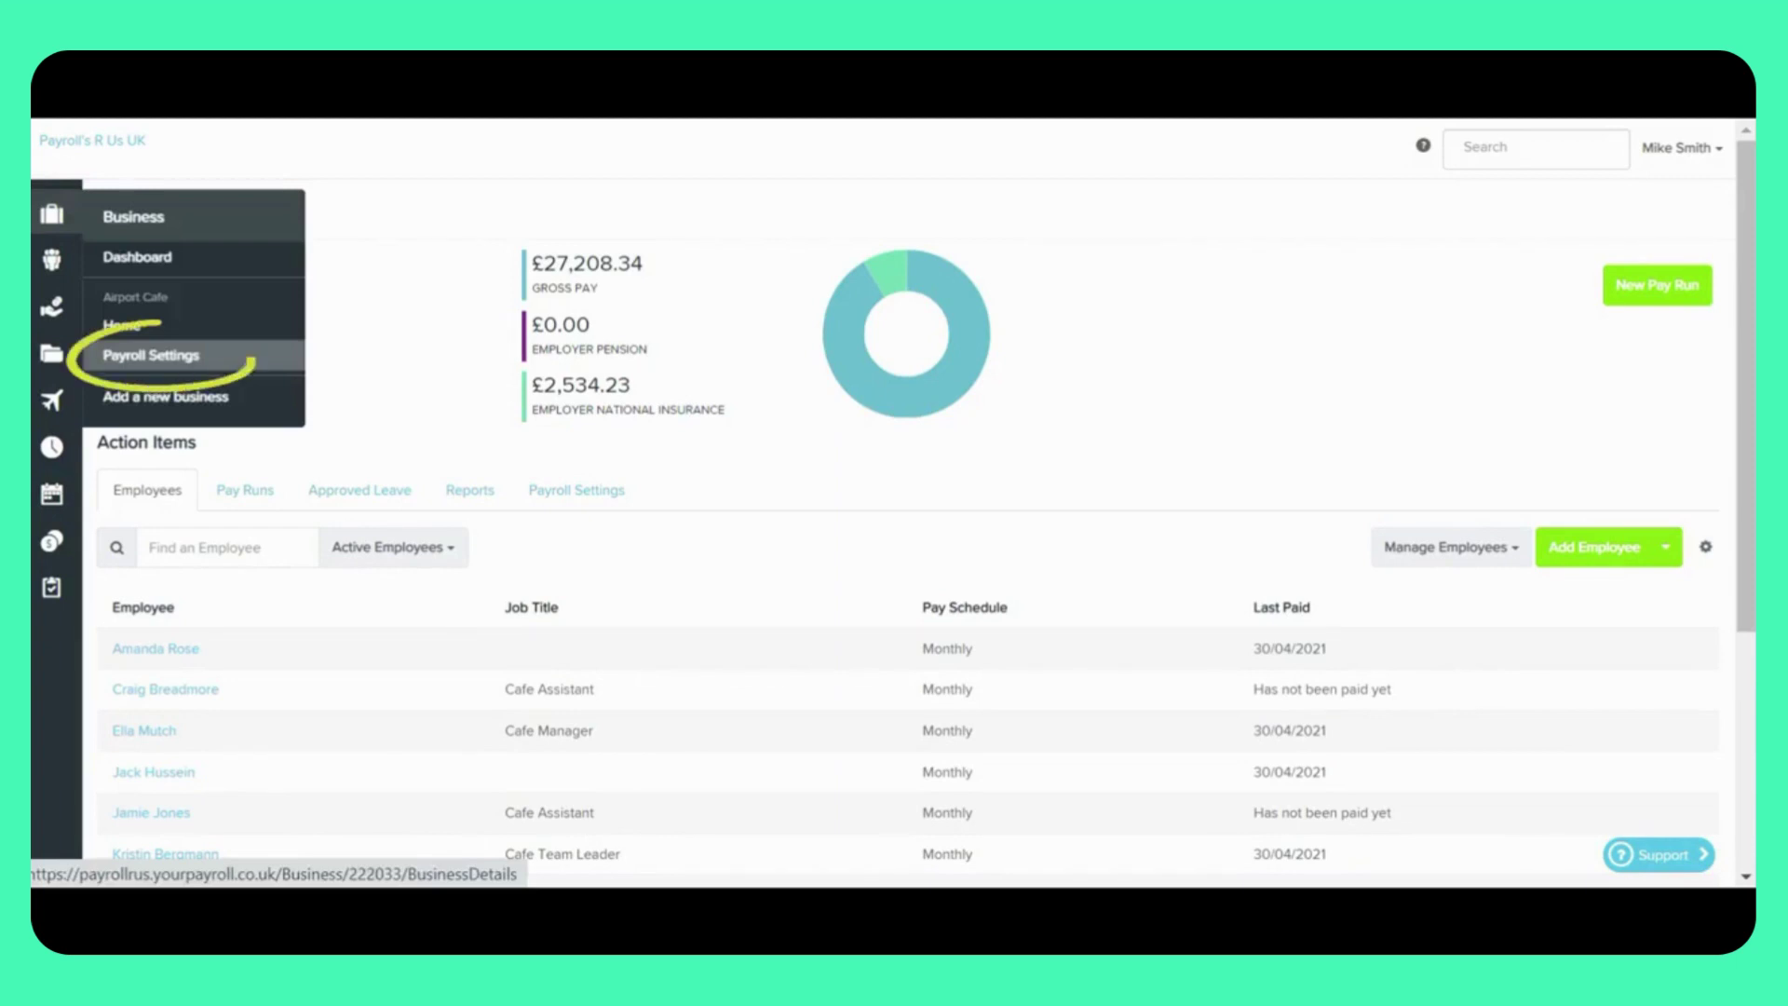
left_click(151, 355)
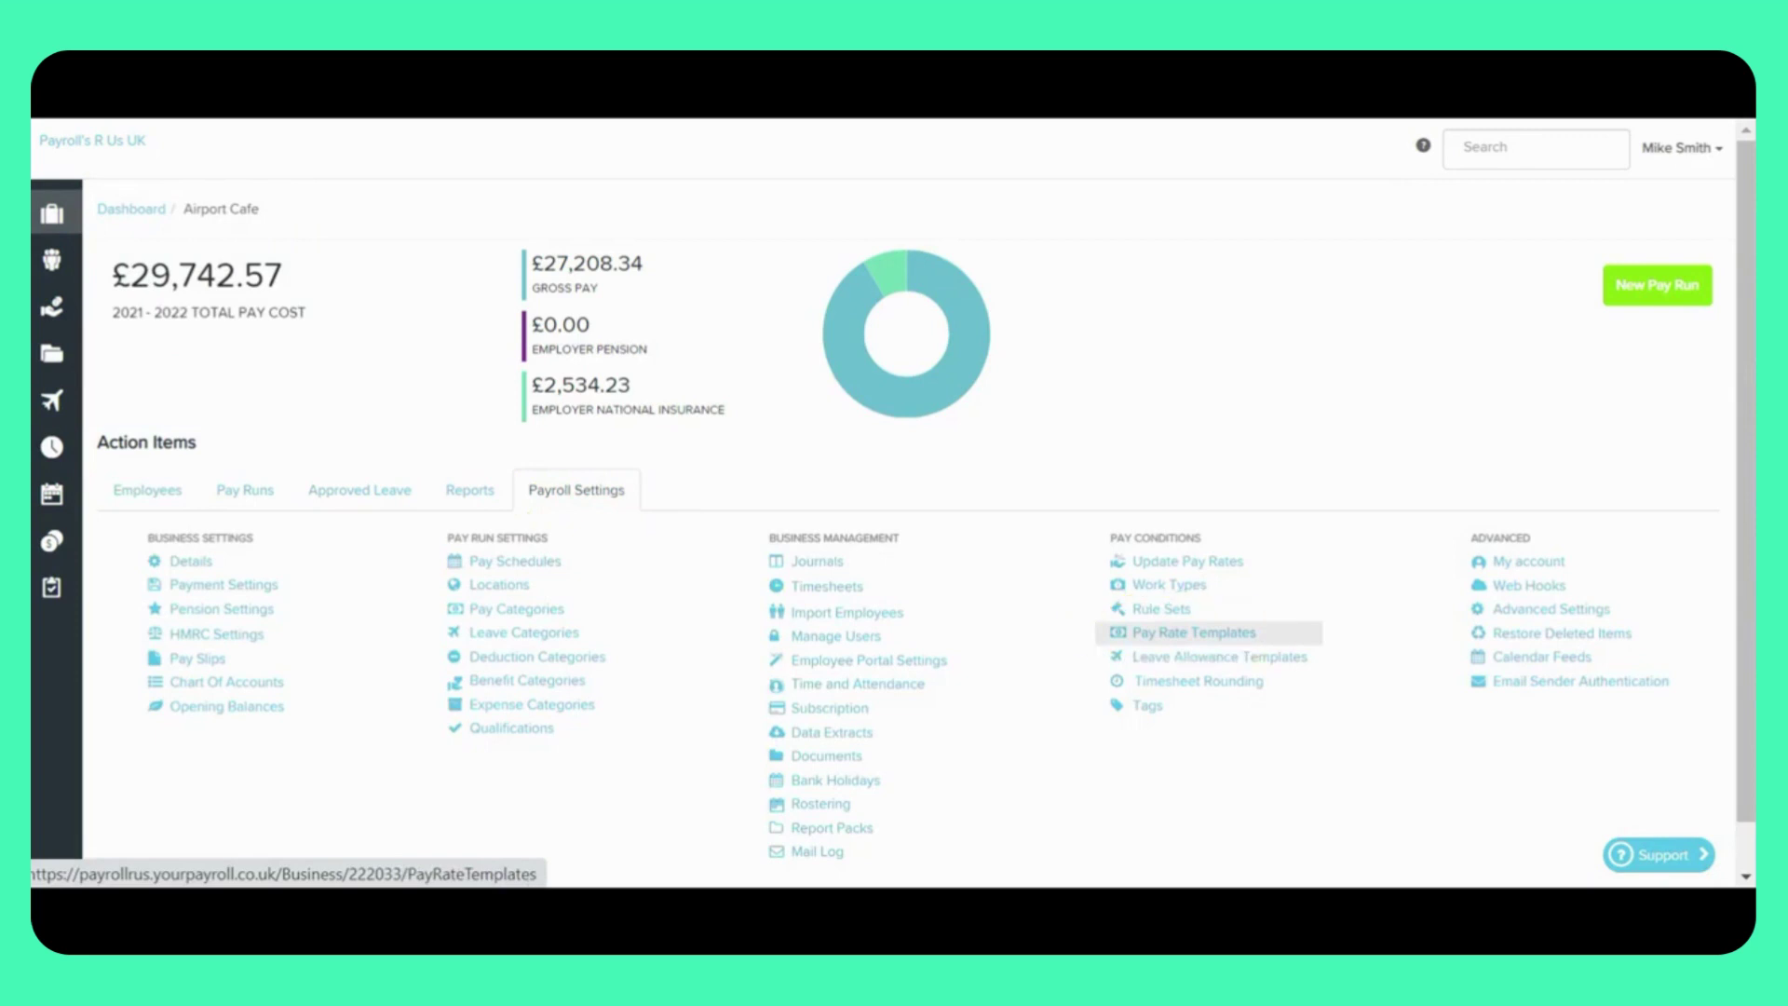
left_click(1194, 633)
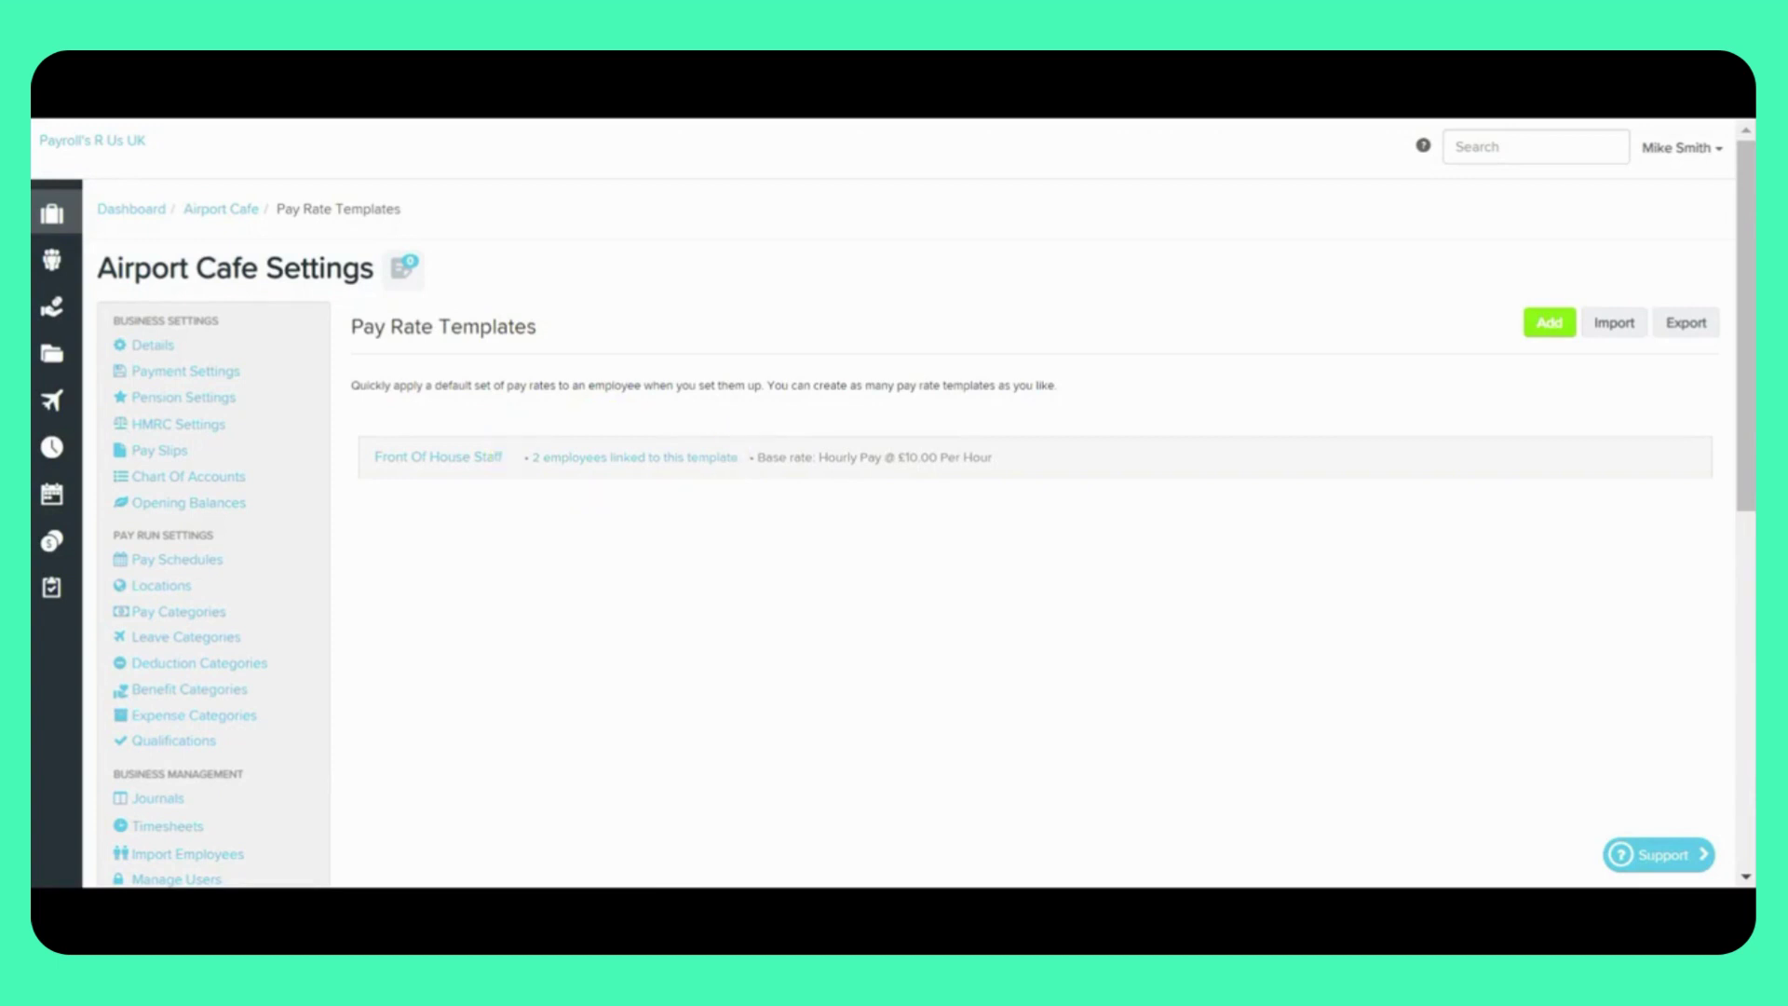
left_click(633, 457)
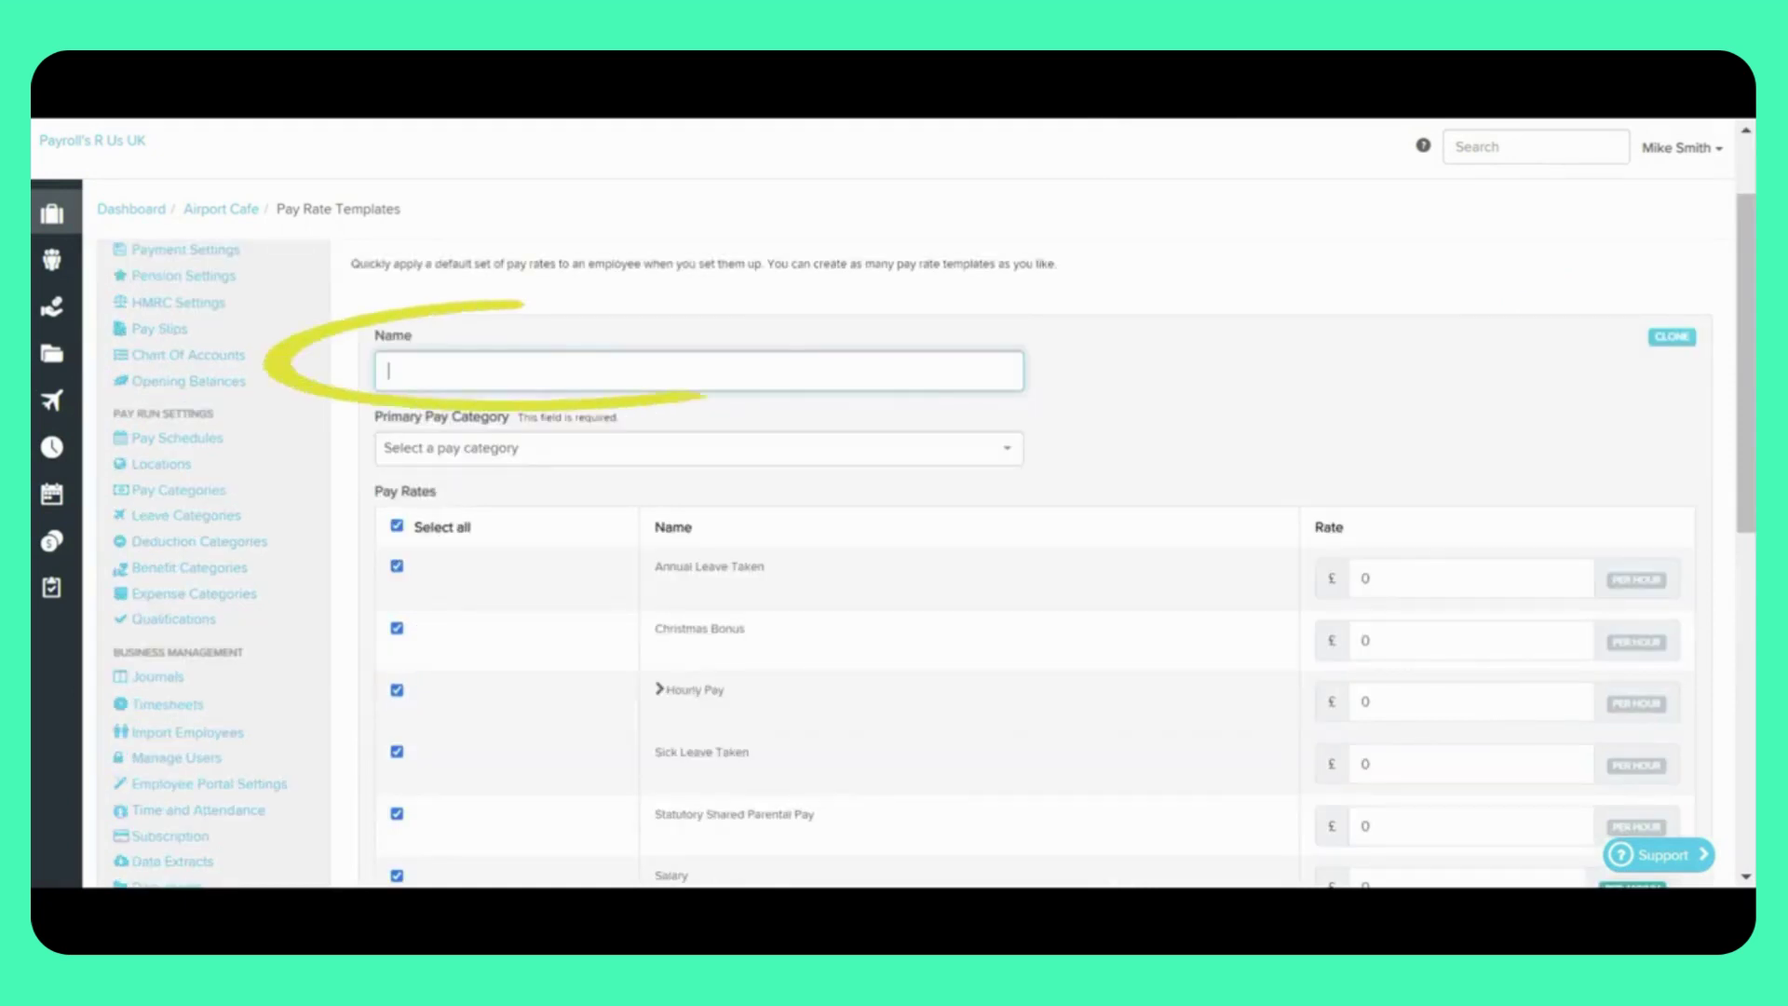
Step: Start a new pay rate template named Apprentice with Hourly Pay as its primary pay category
type("Apprentice")
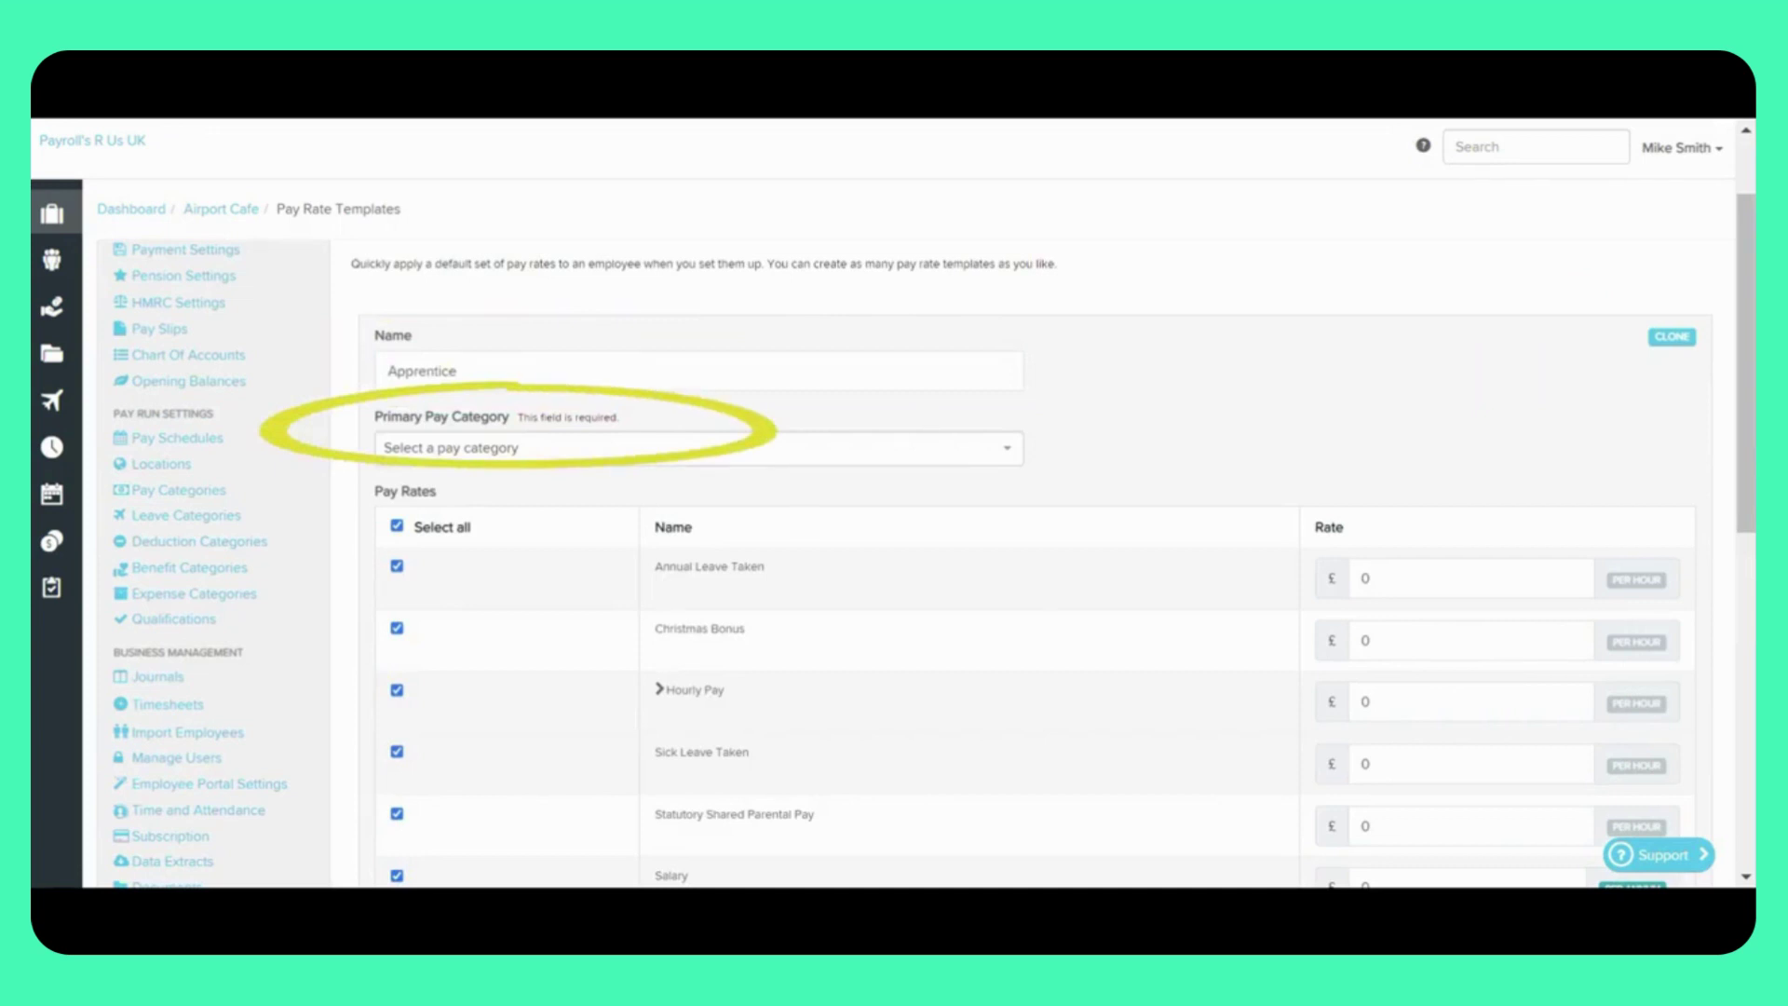
left_click(698, 448)
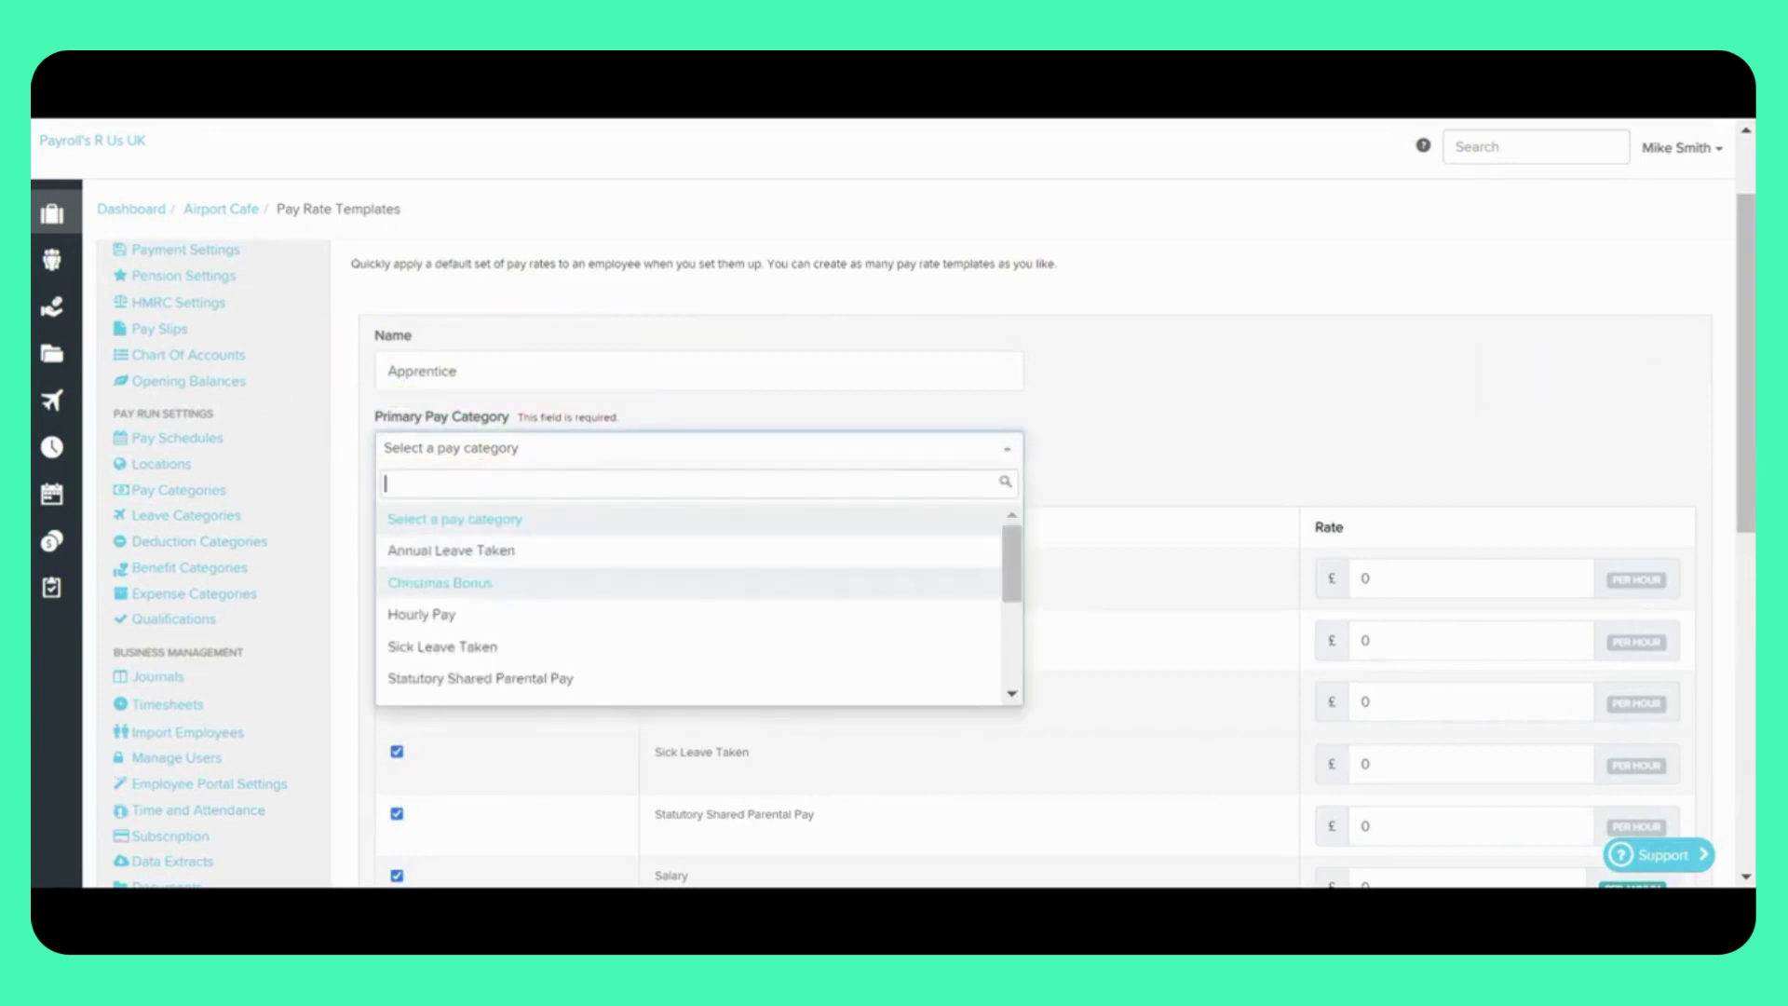
key("Return")
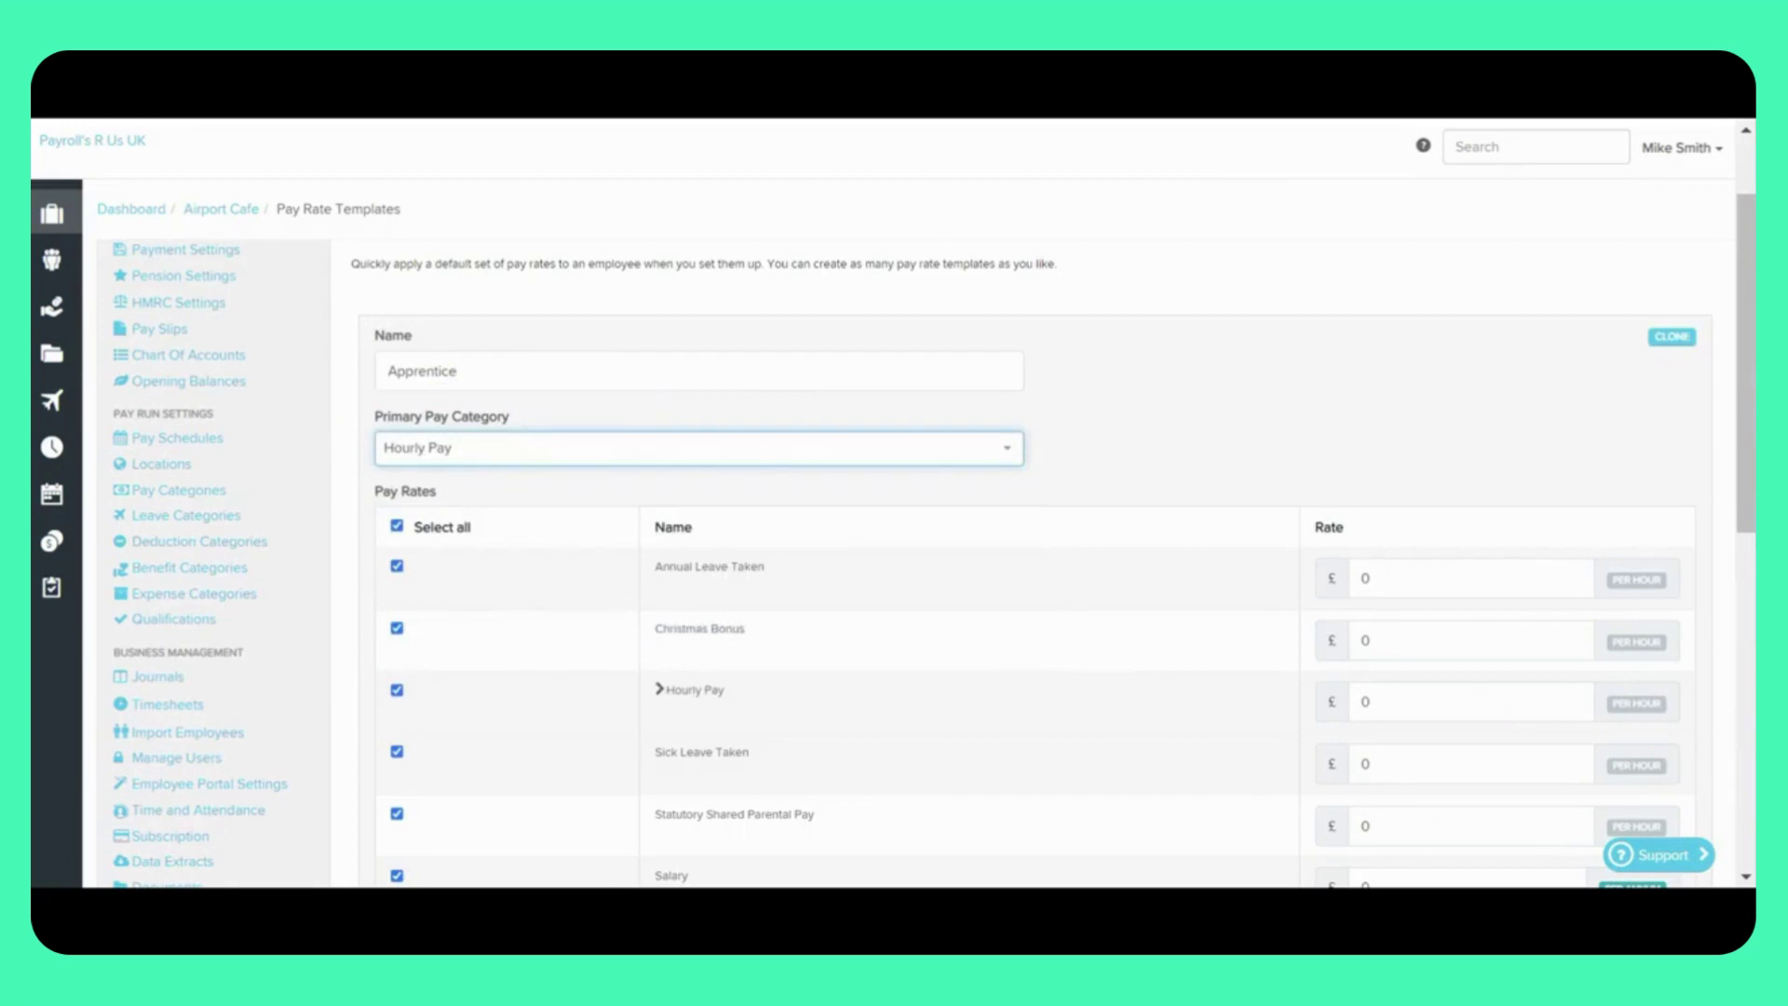
Step: Include only Hourly Pay in the Apprentice template at a rate of £9.00 per hour, and save the template
scroll(895, 559, "down", 3)
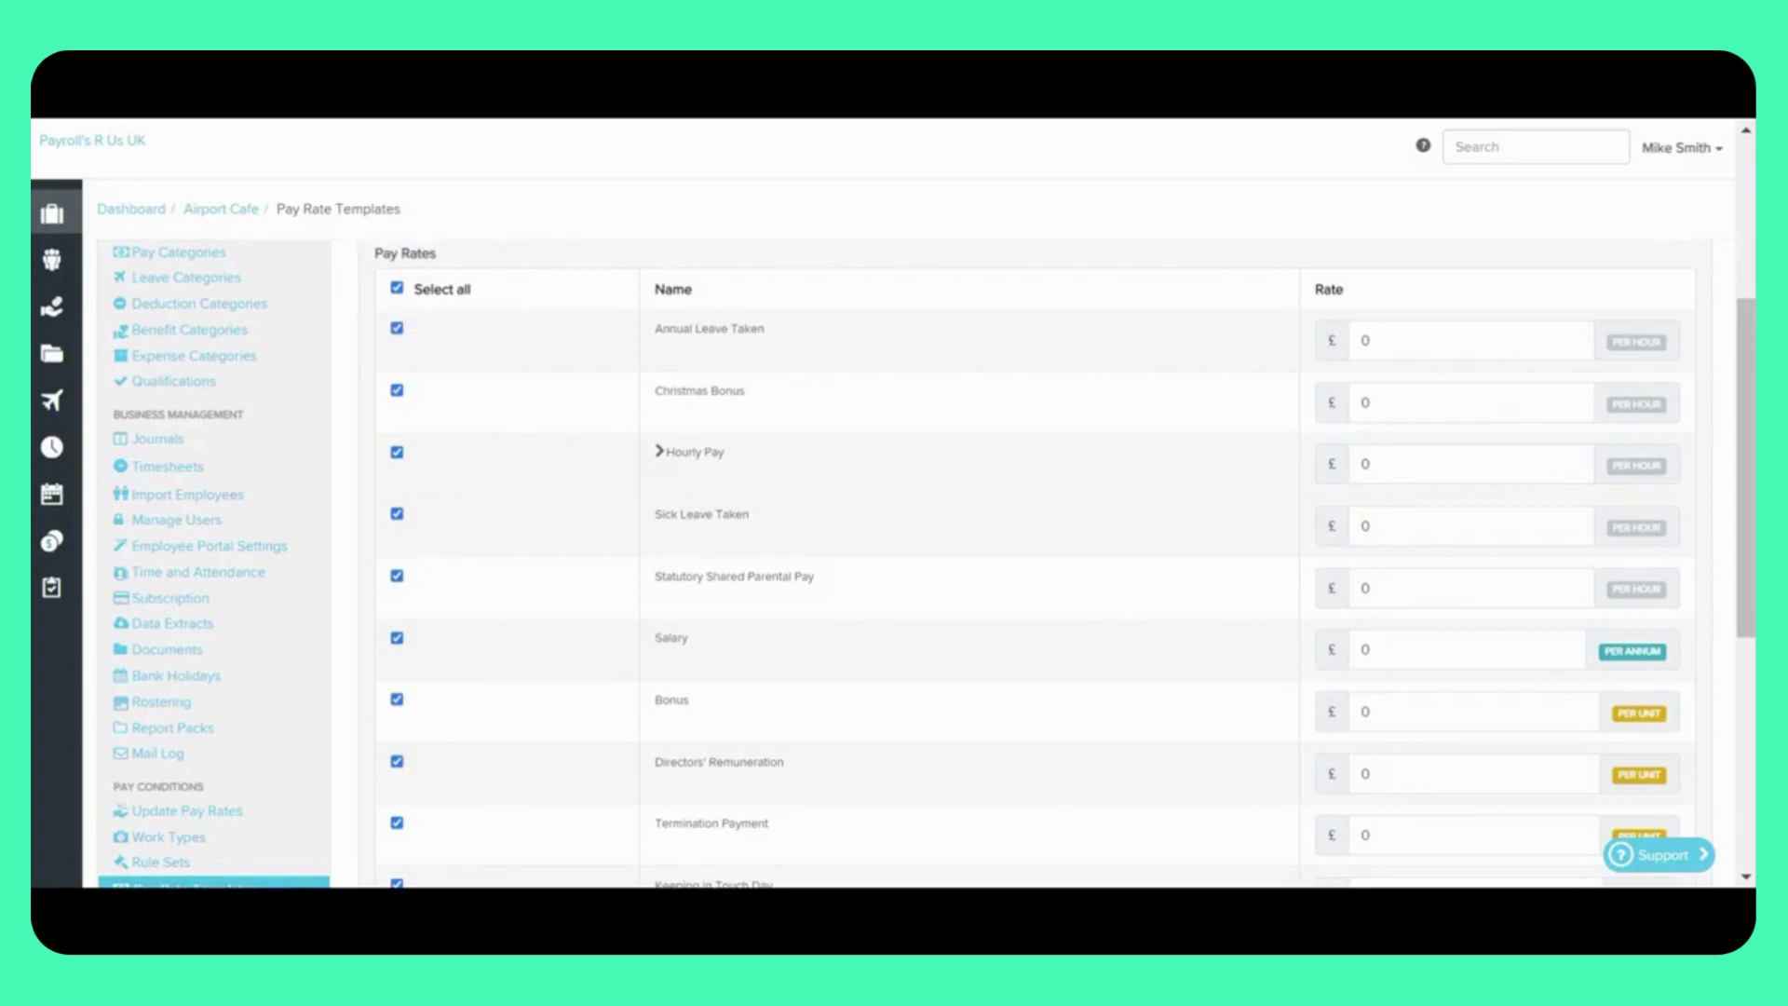
left_click(396, 288)
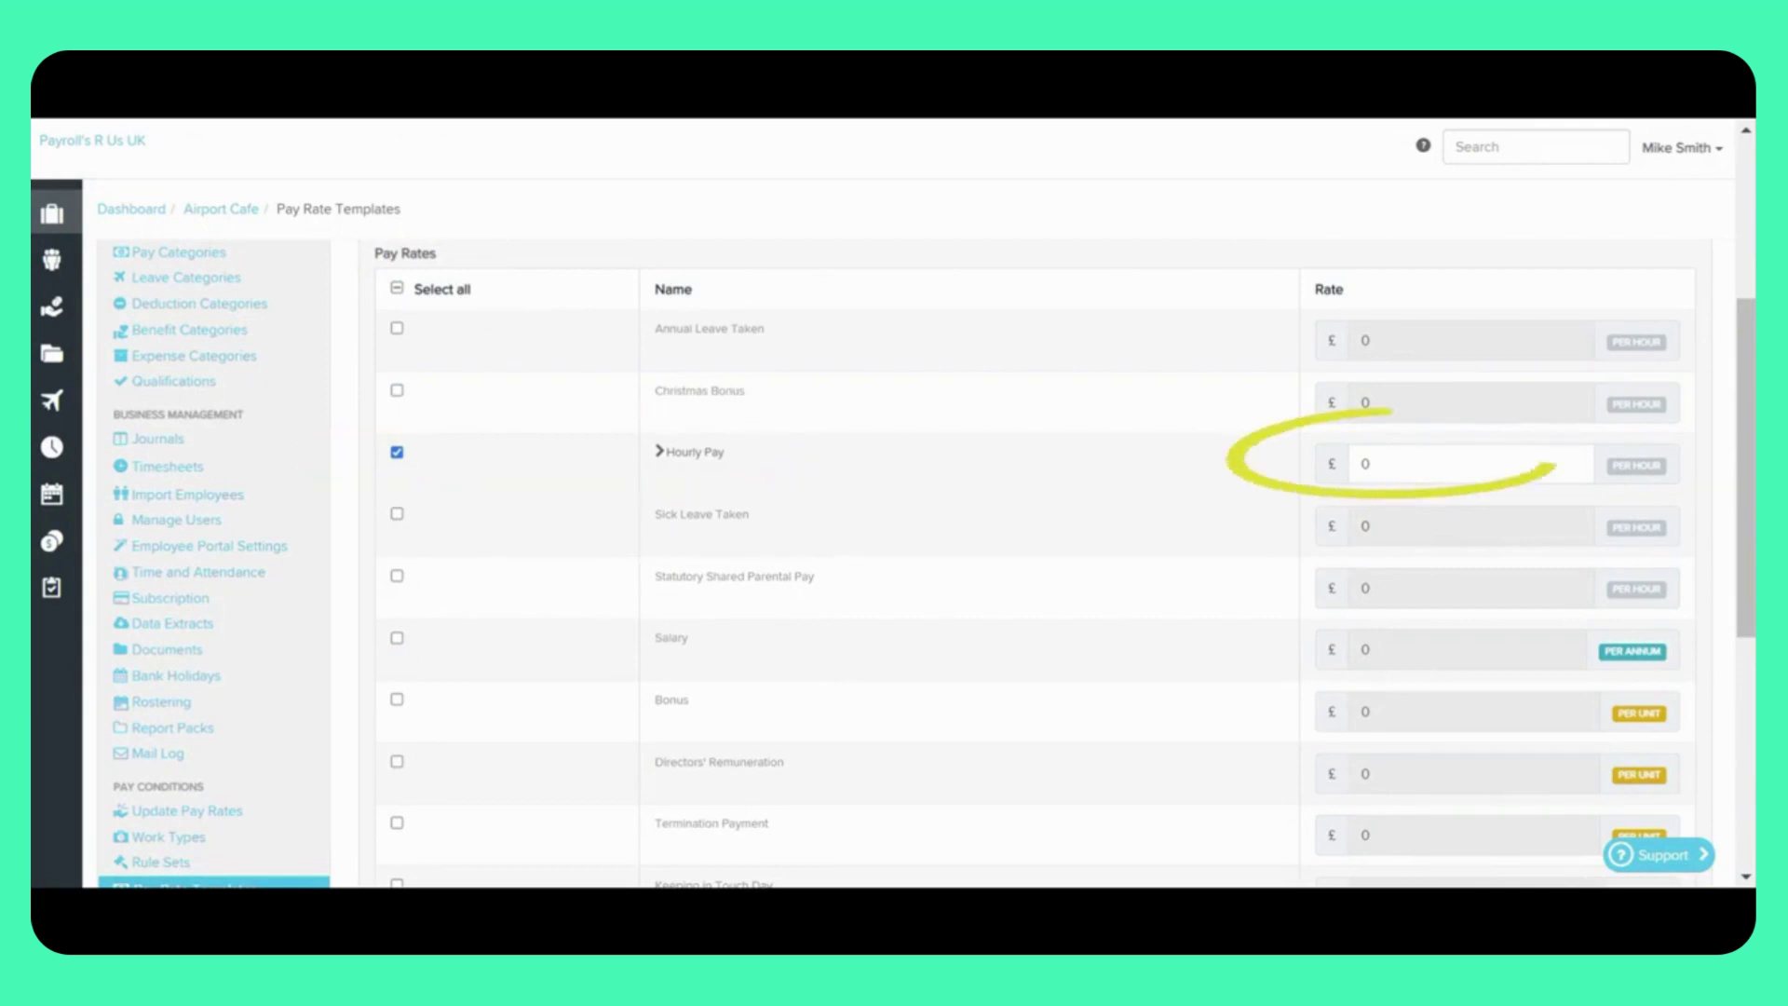
scroll(894, 559, "down", 5)
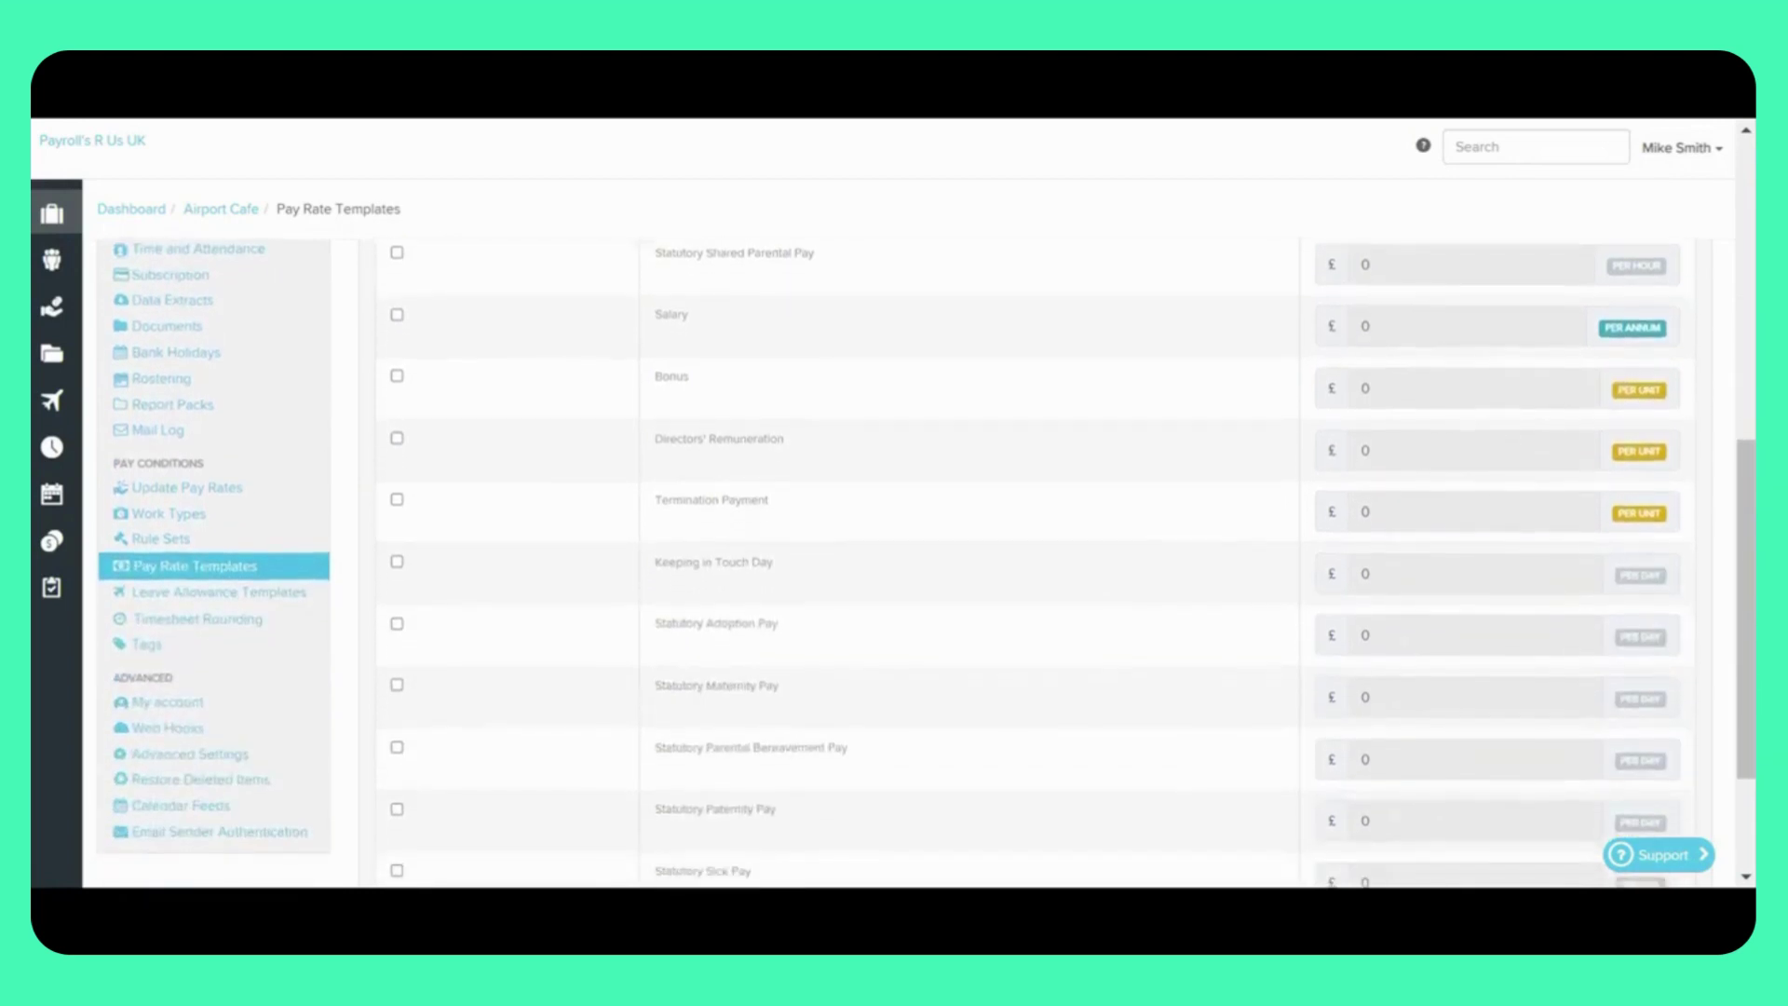
scroll(895, 559, "down", 1)
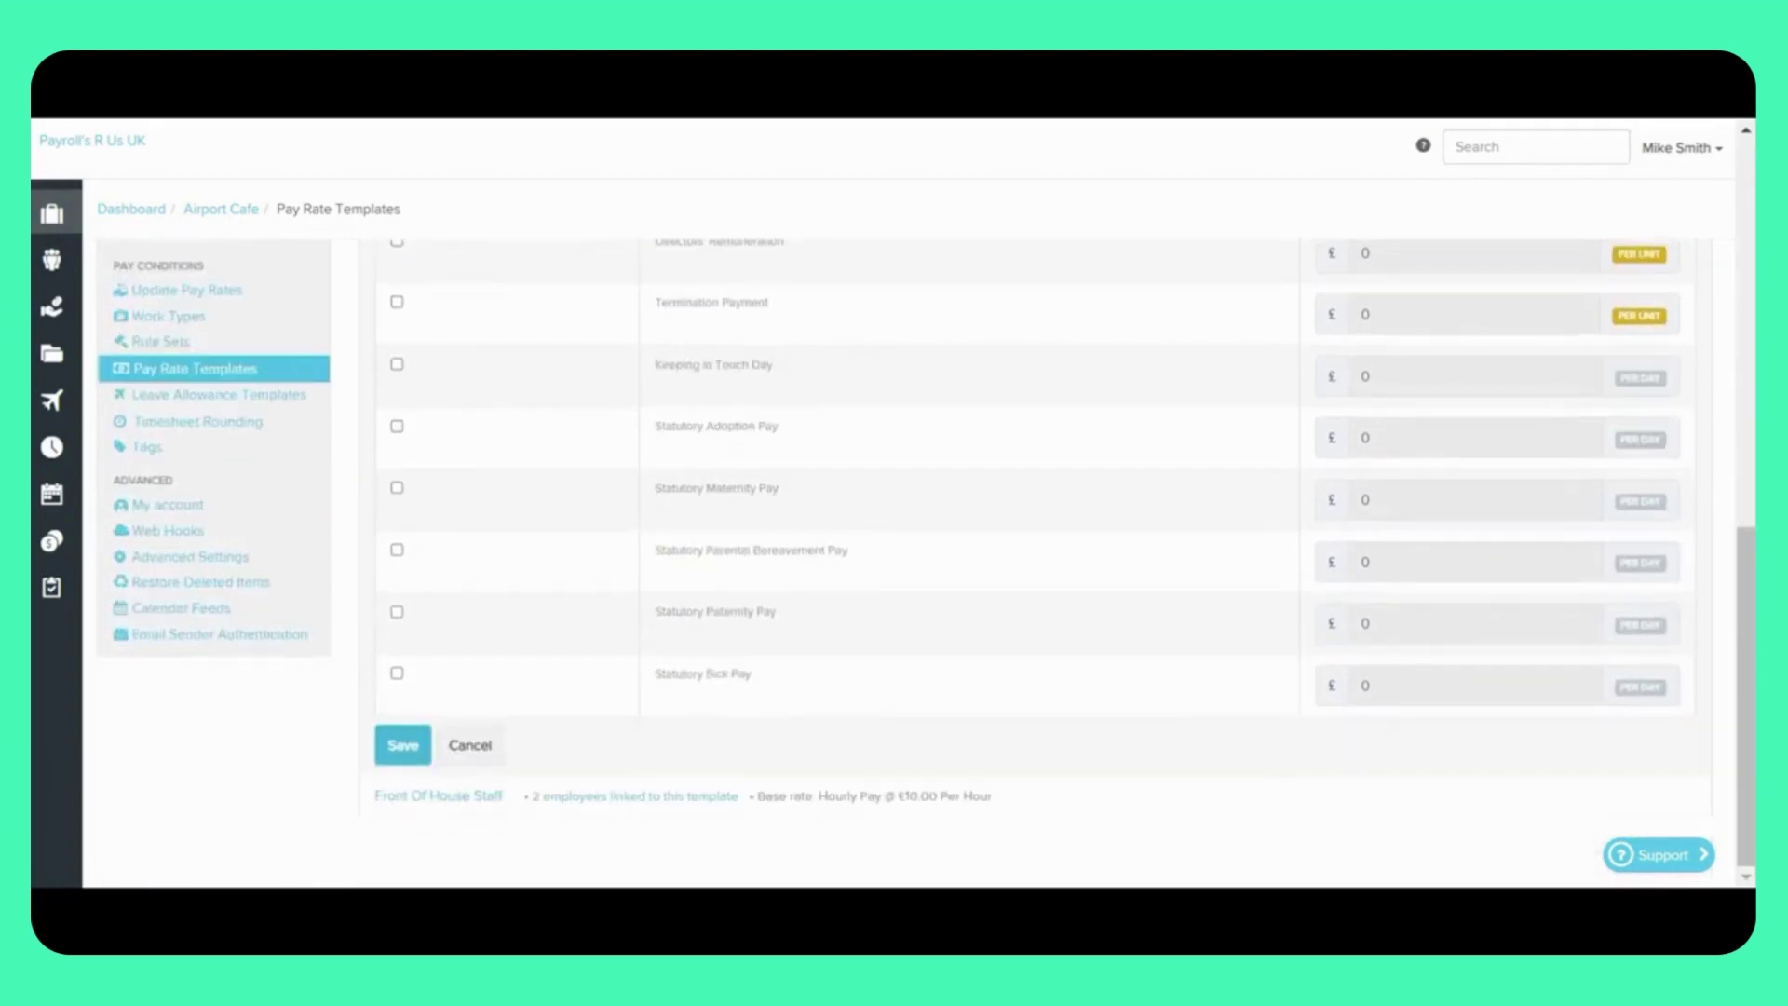
left_click(402, 745)
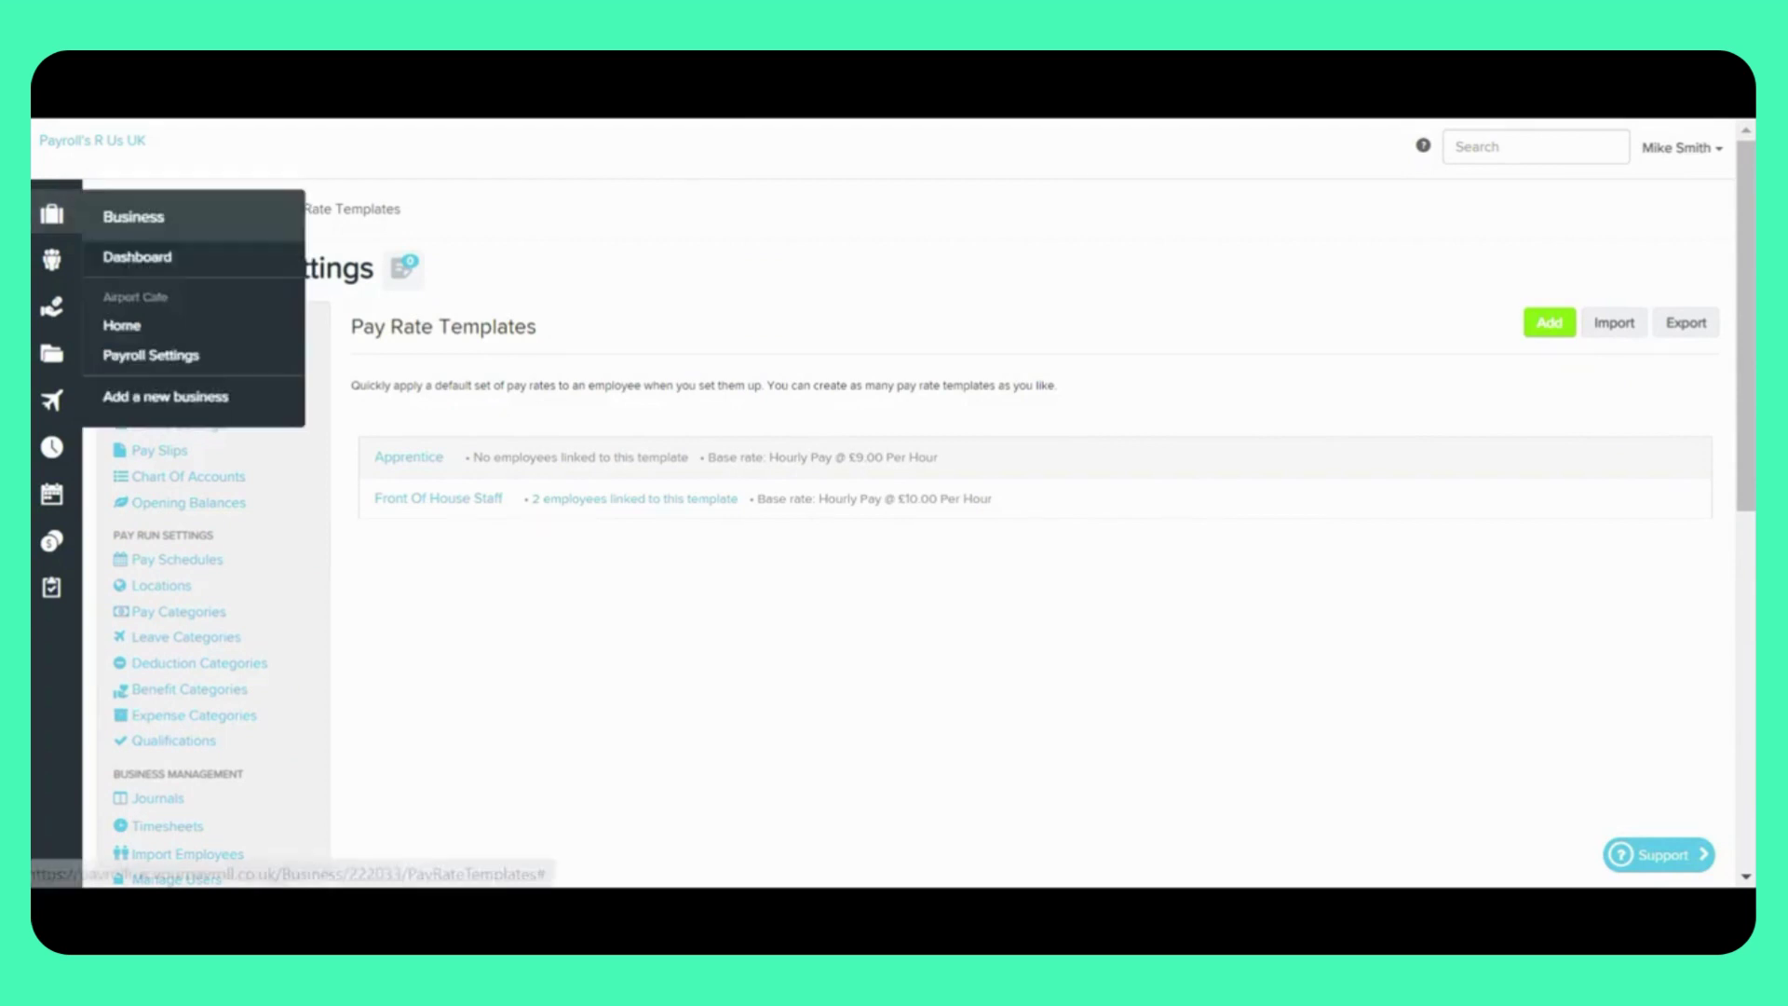
Step: Assign the Apprentice pay rate template in the pay run defaults of the employee listed directly below the Cafe Team Leader, and save
mouse_move(52, 260)
left_click(114, 304)
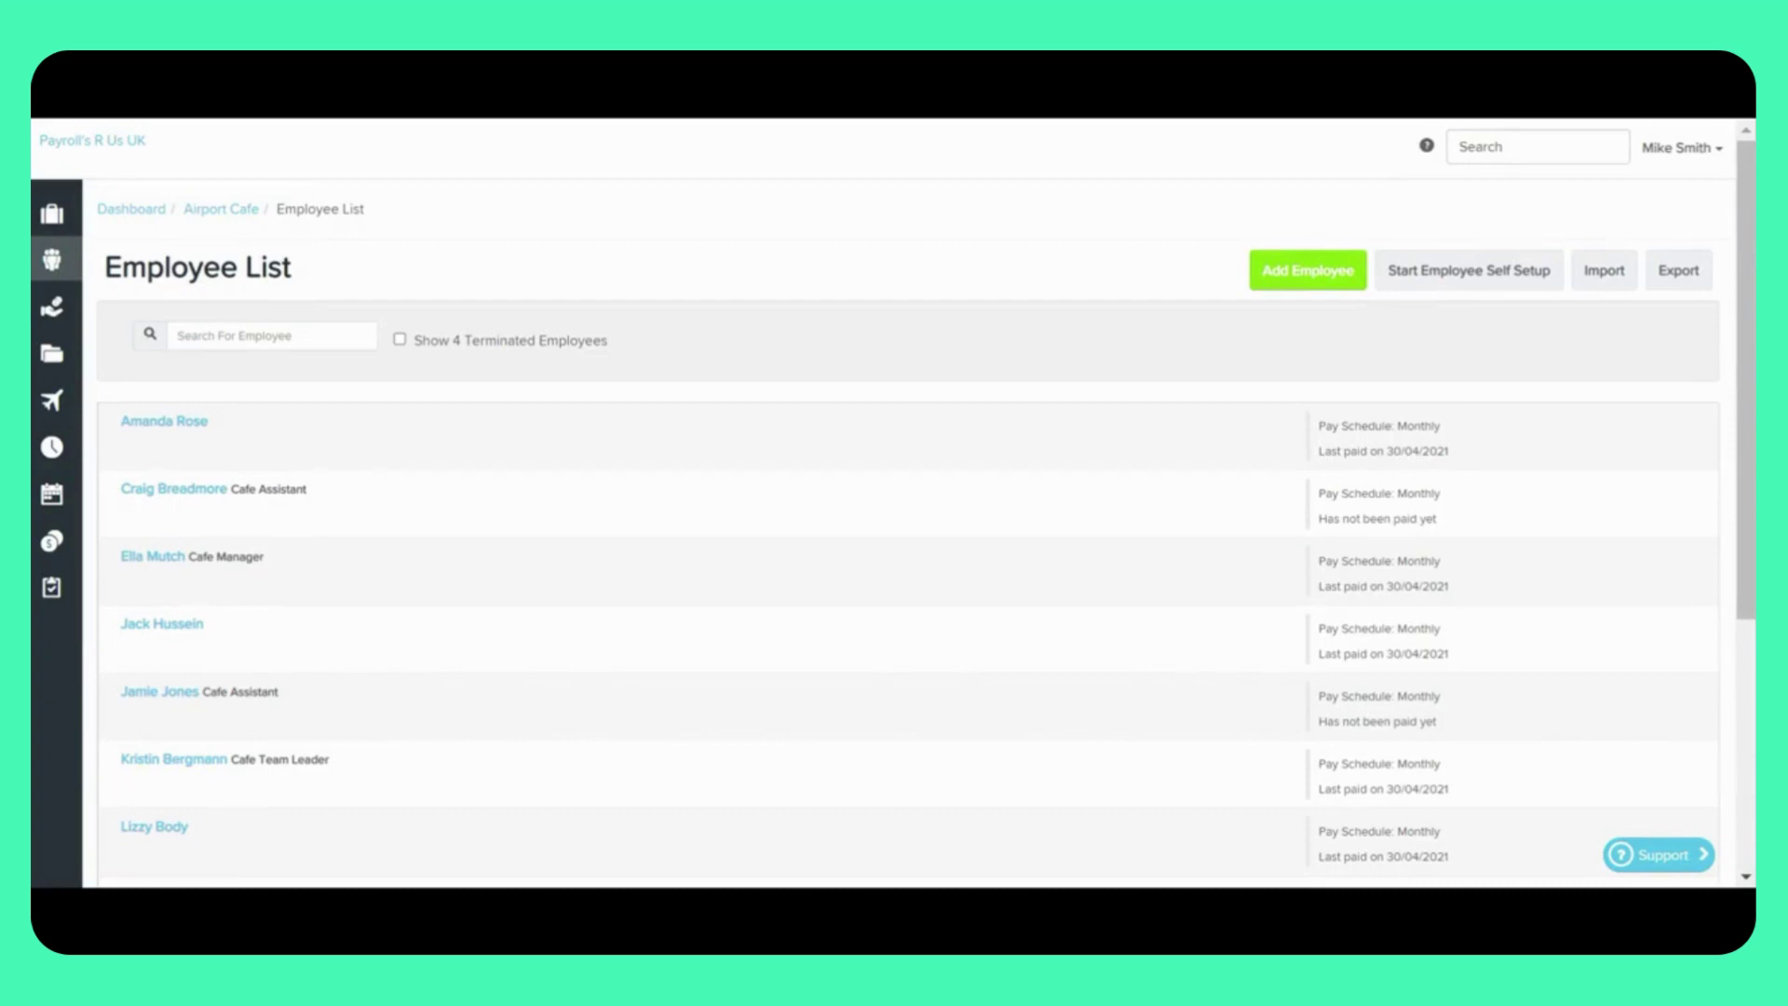
left_click(154, 826)
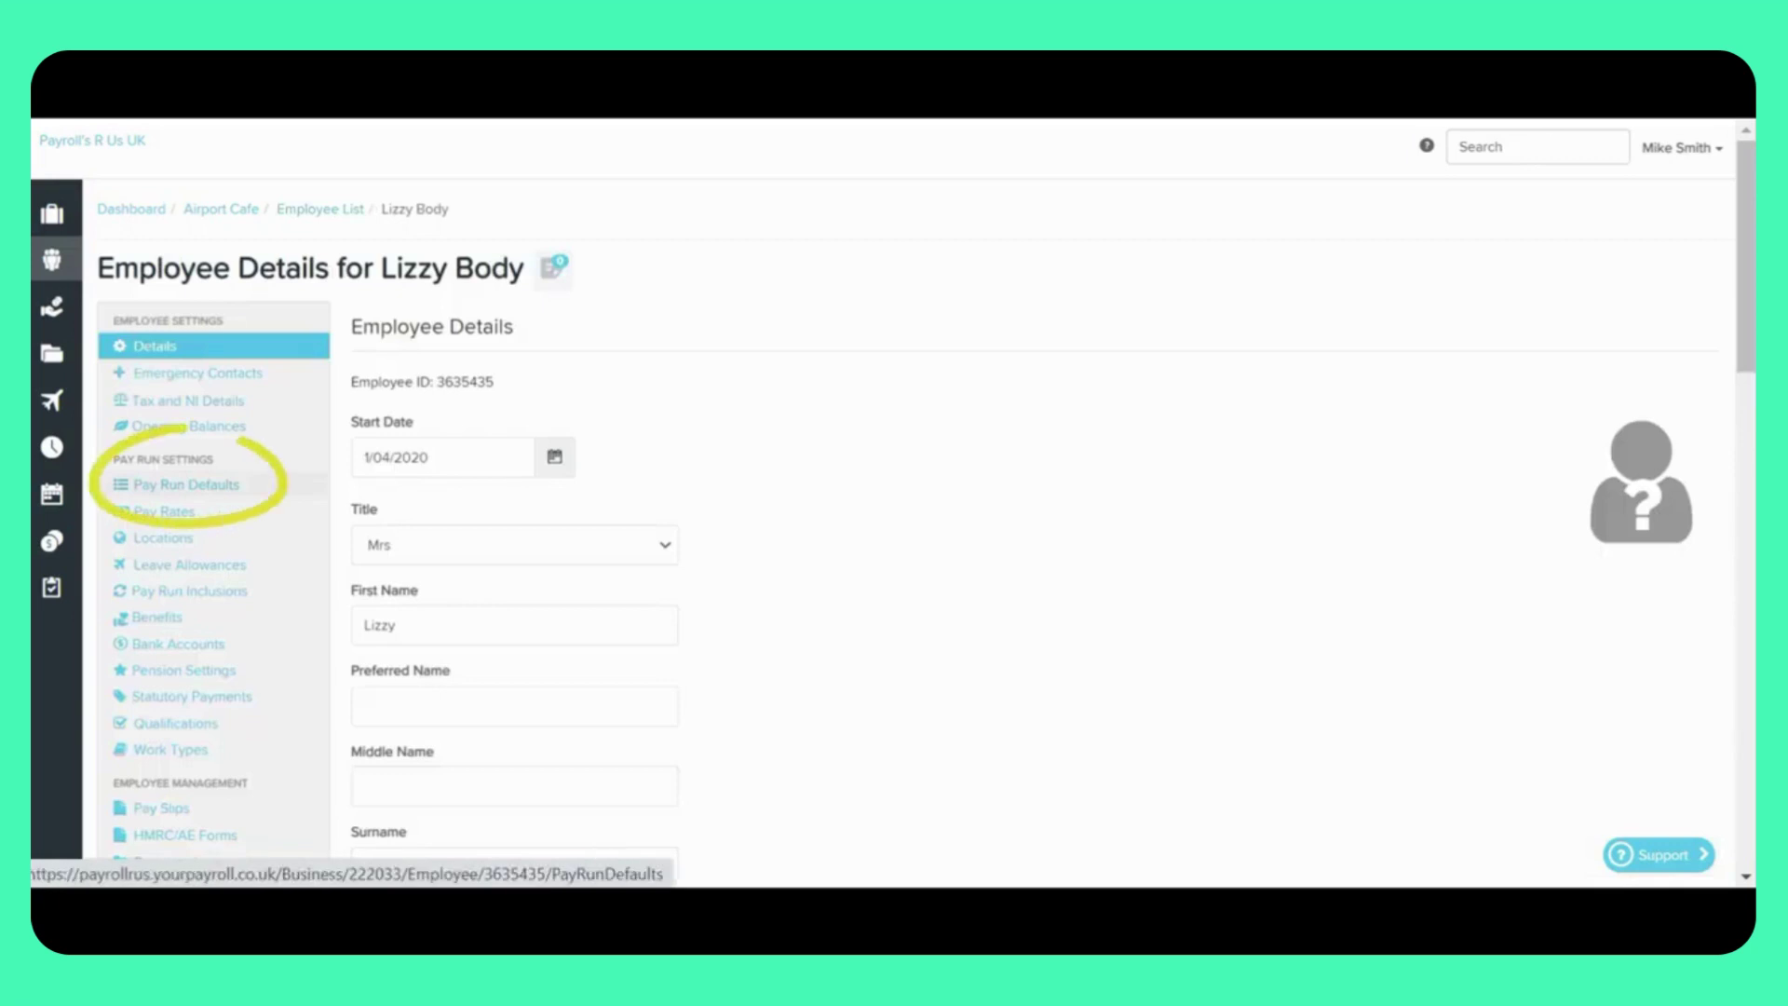
left_click(186, 484)
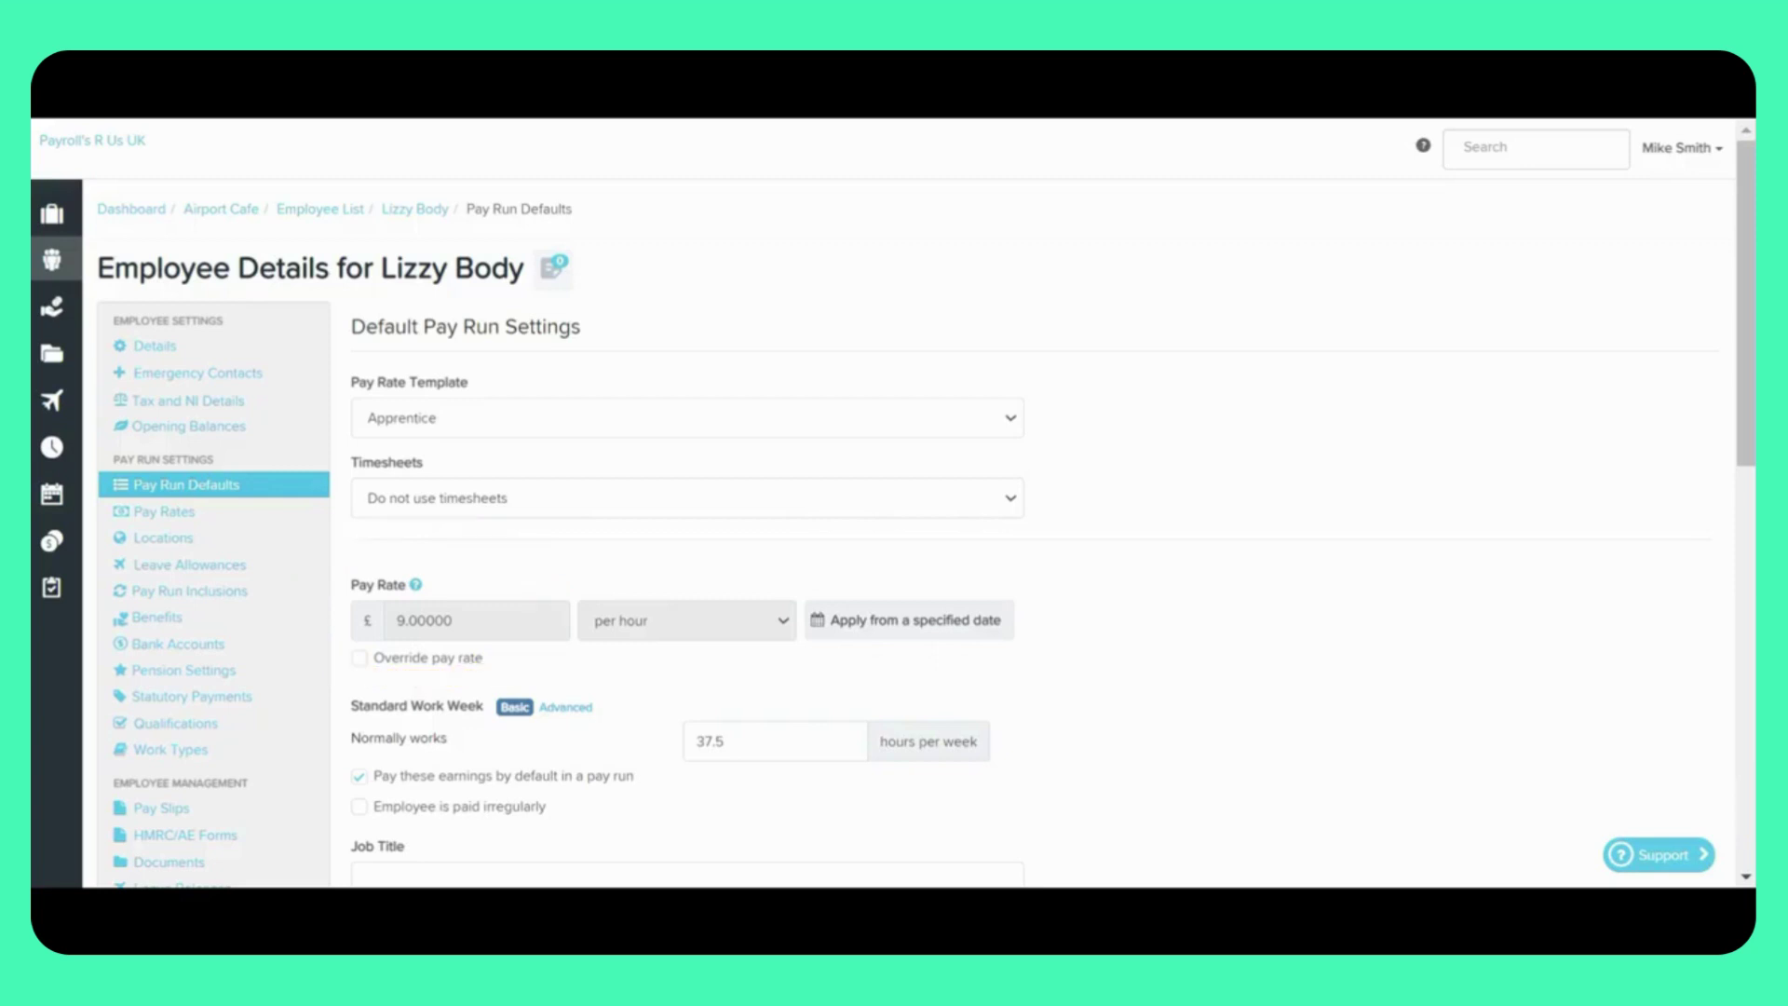
scroll(926, 557, "down", 3)
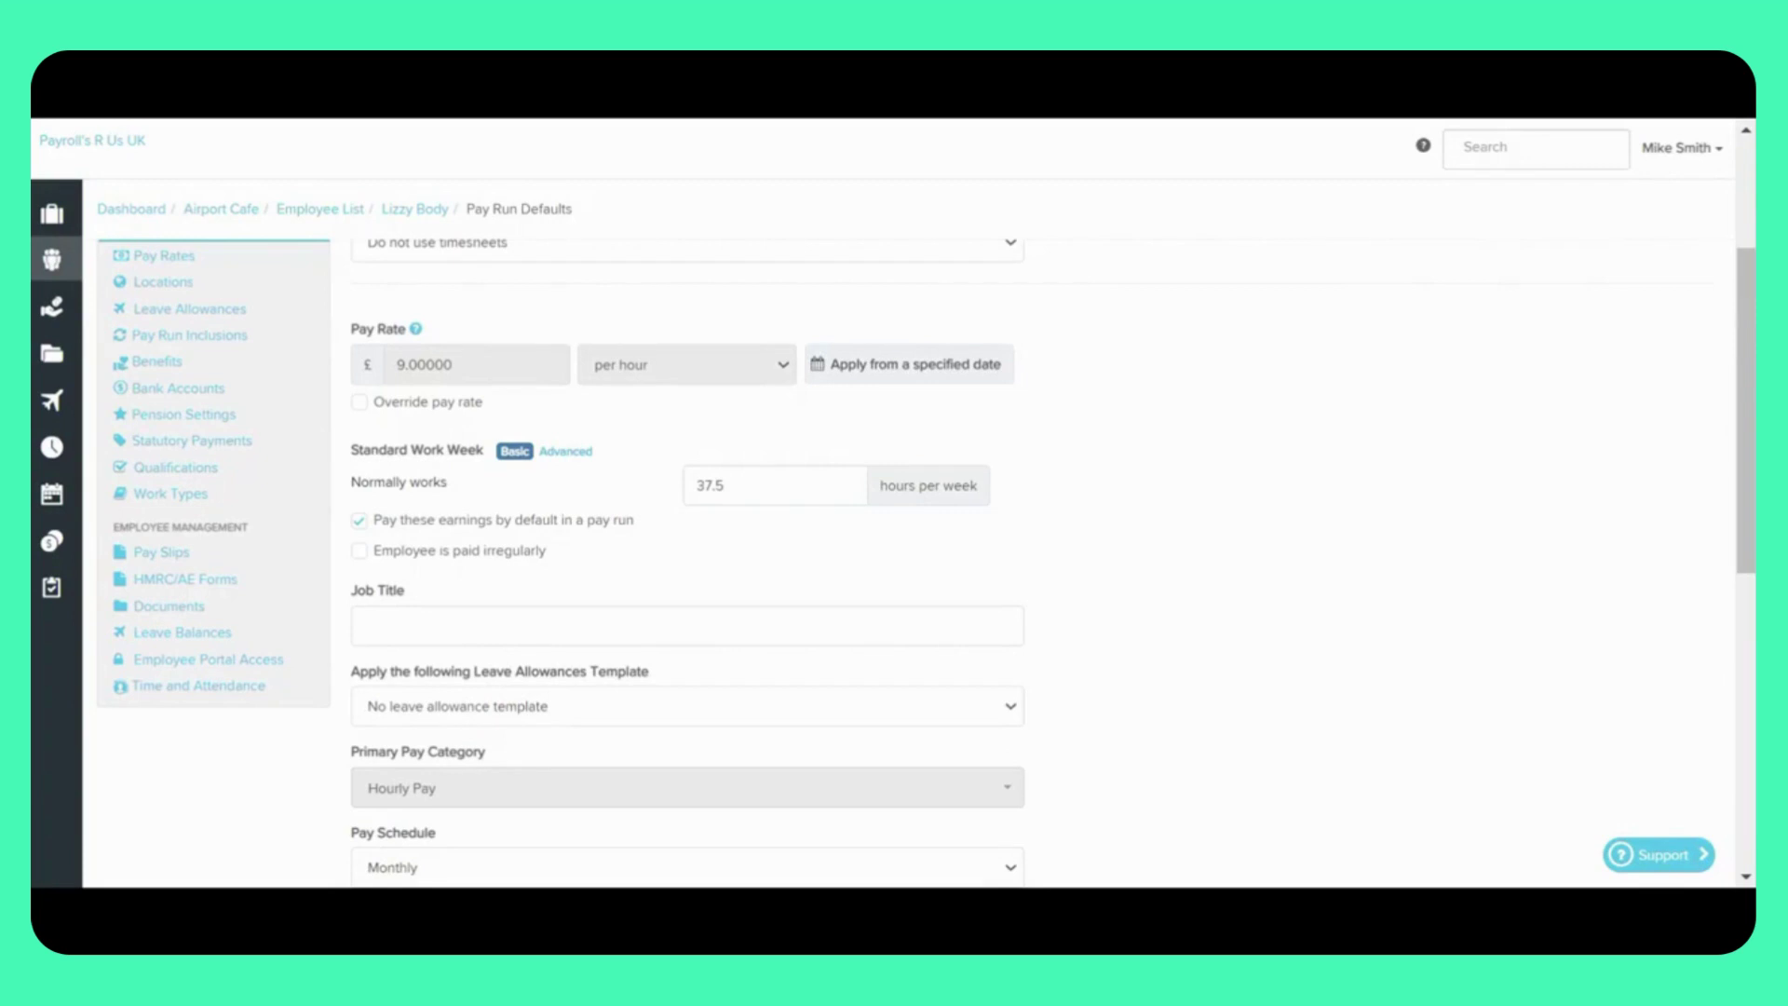
scroll(894, 559, "down", 10)
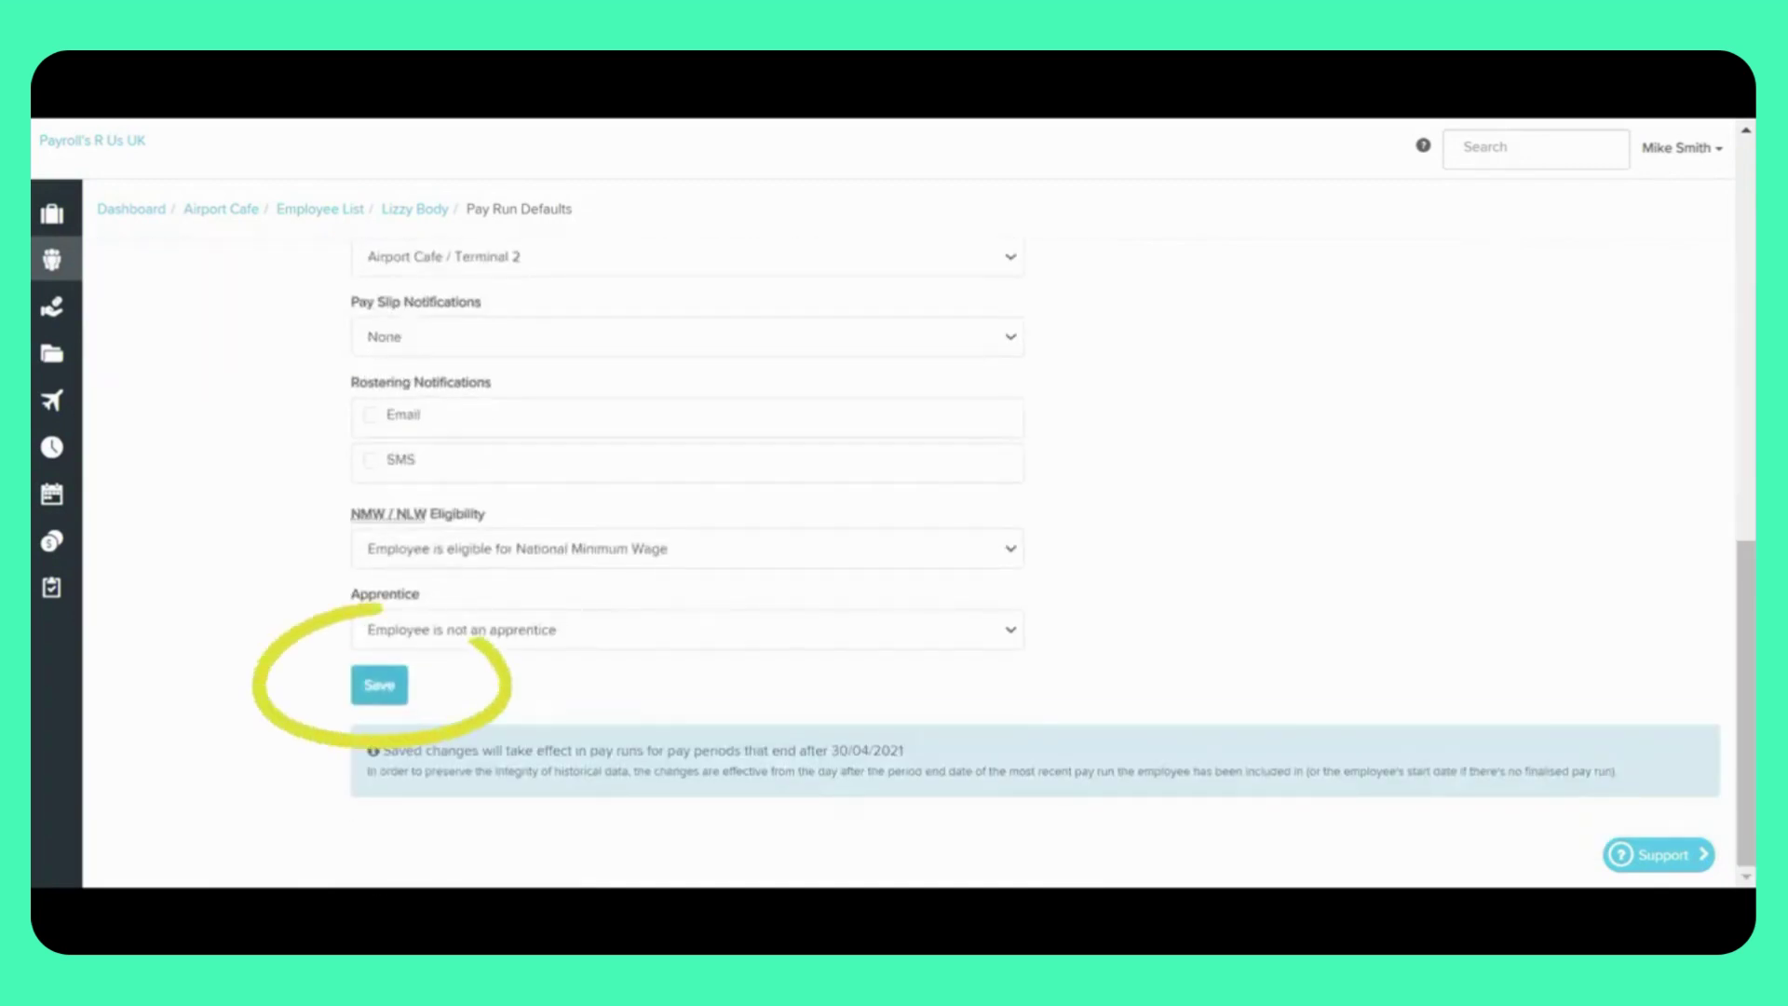
left_click(380, 684)
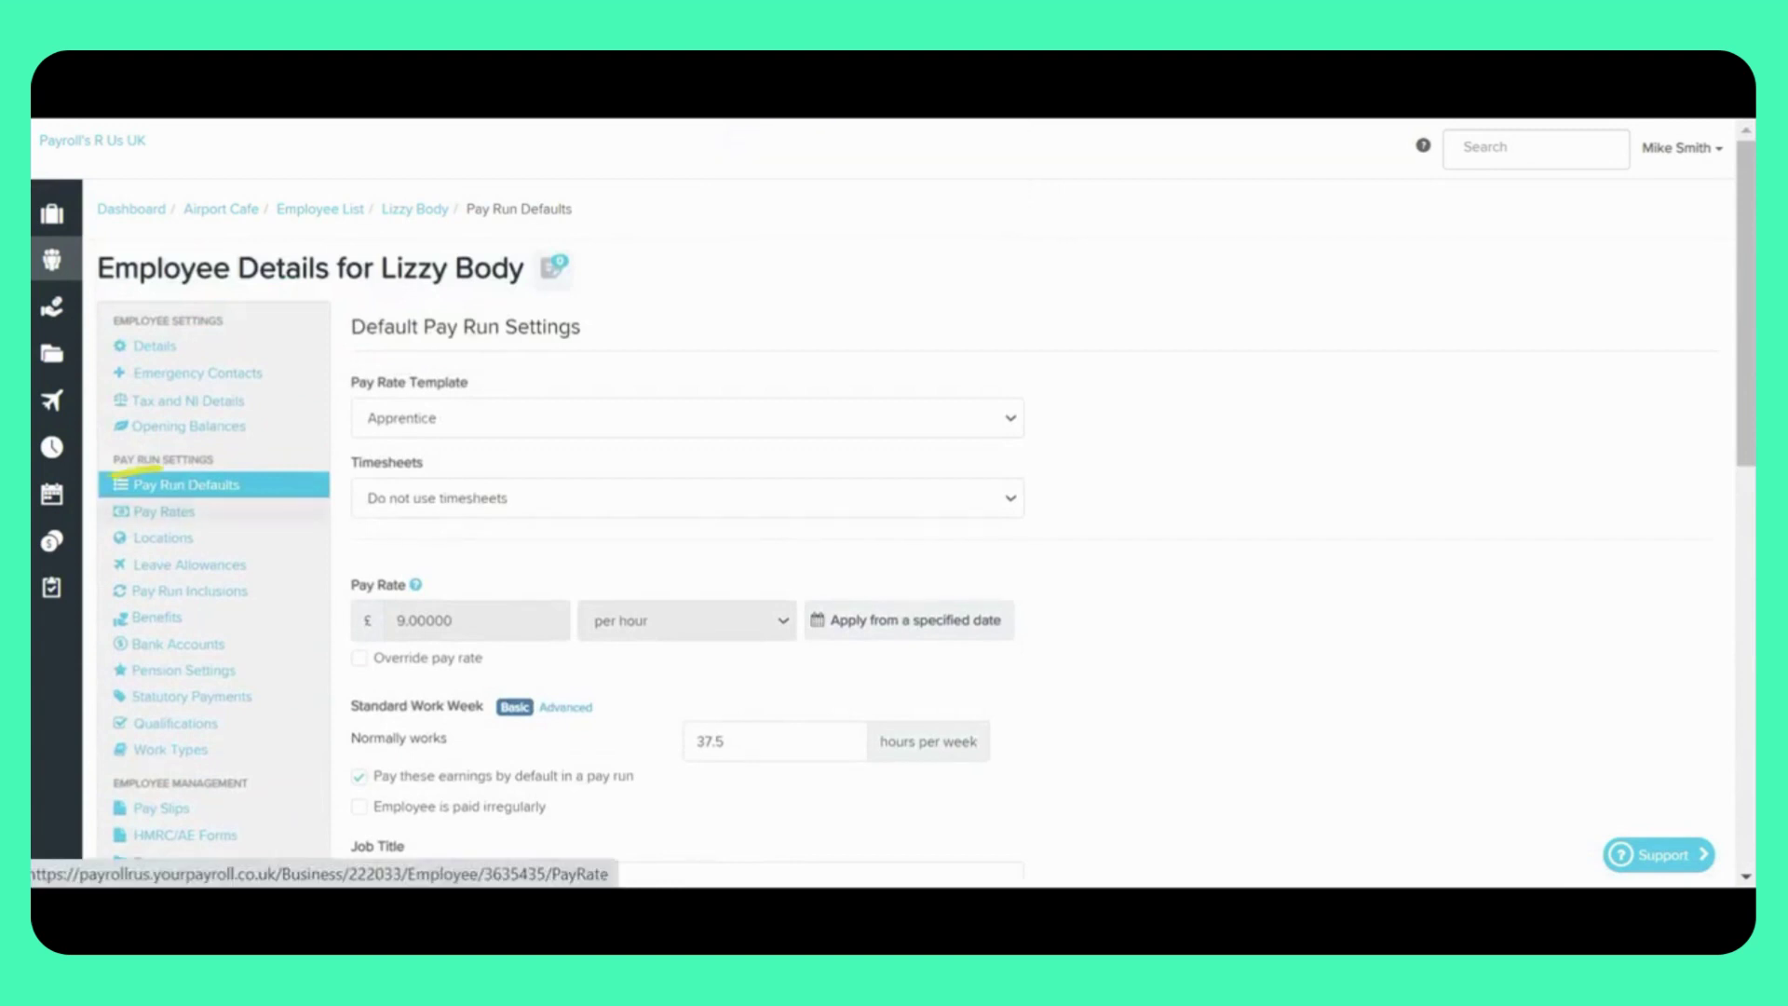
Step: In the employee's pay rates, show all pay categories and save a £50 Bonus with 1 unit per week, shown in the pay run
left_click(163, 512)
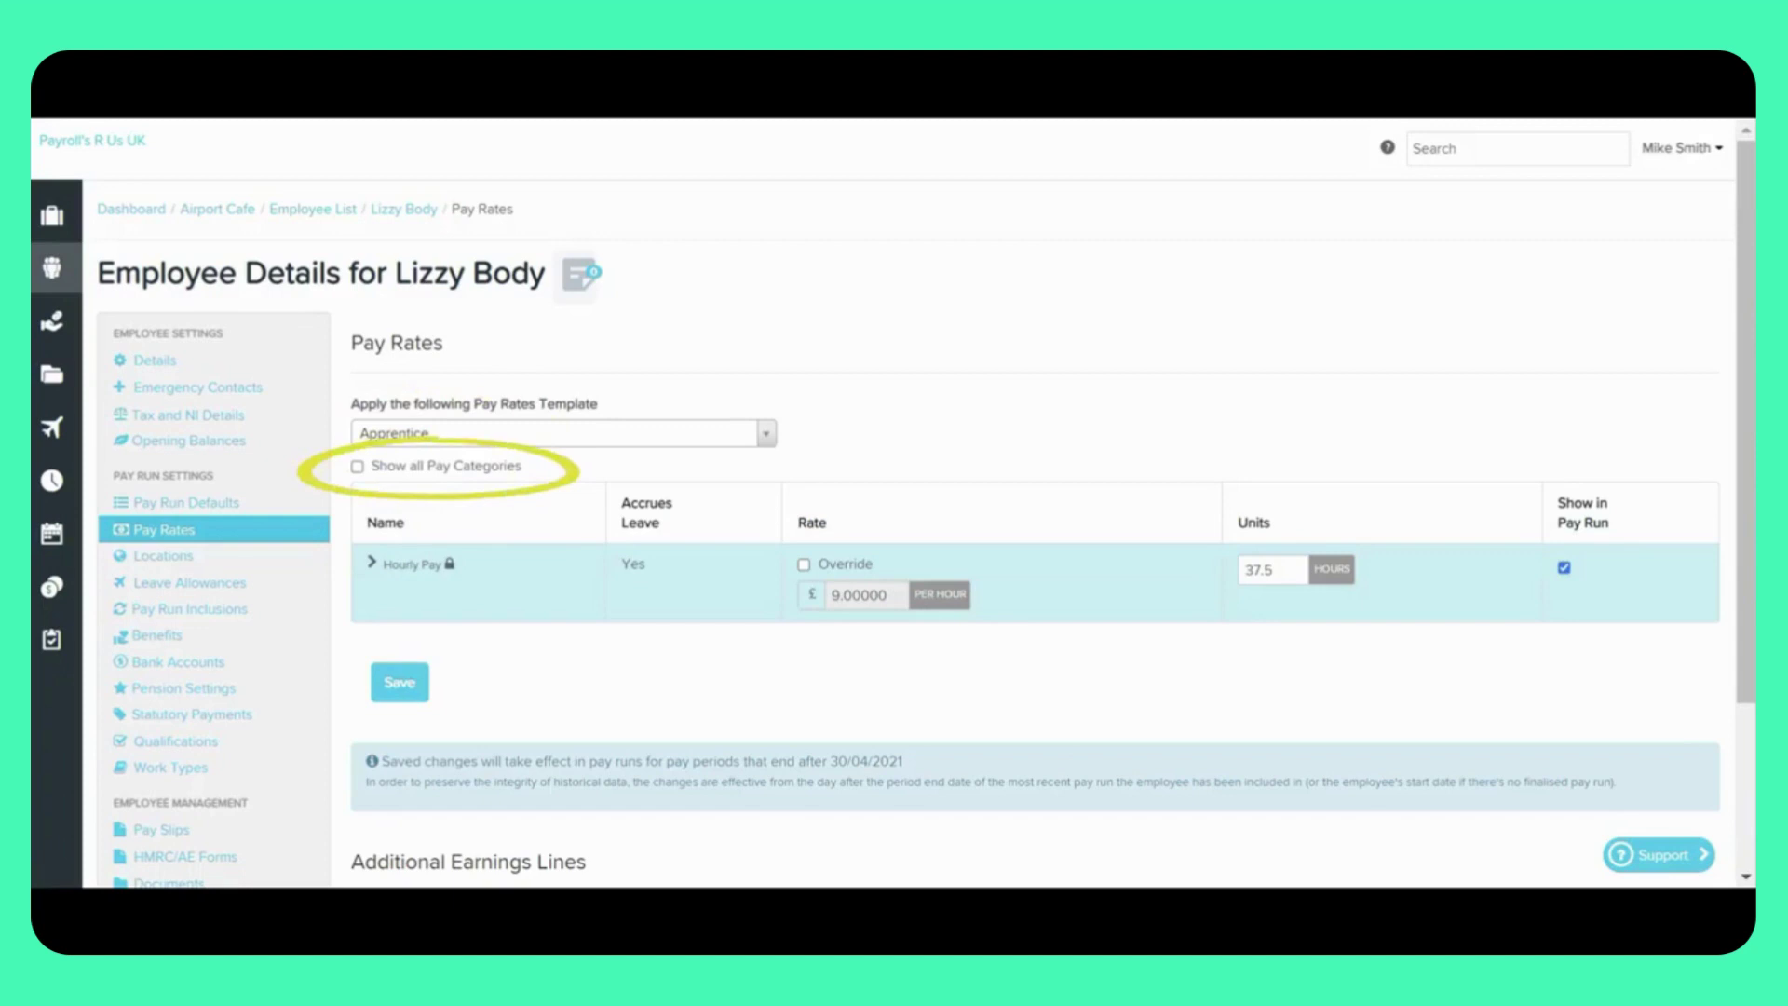
left_click(356, 466)
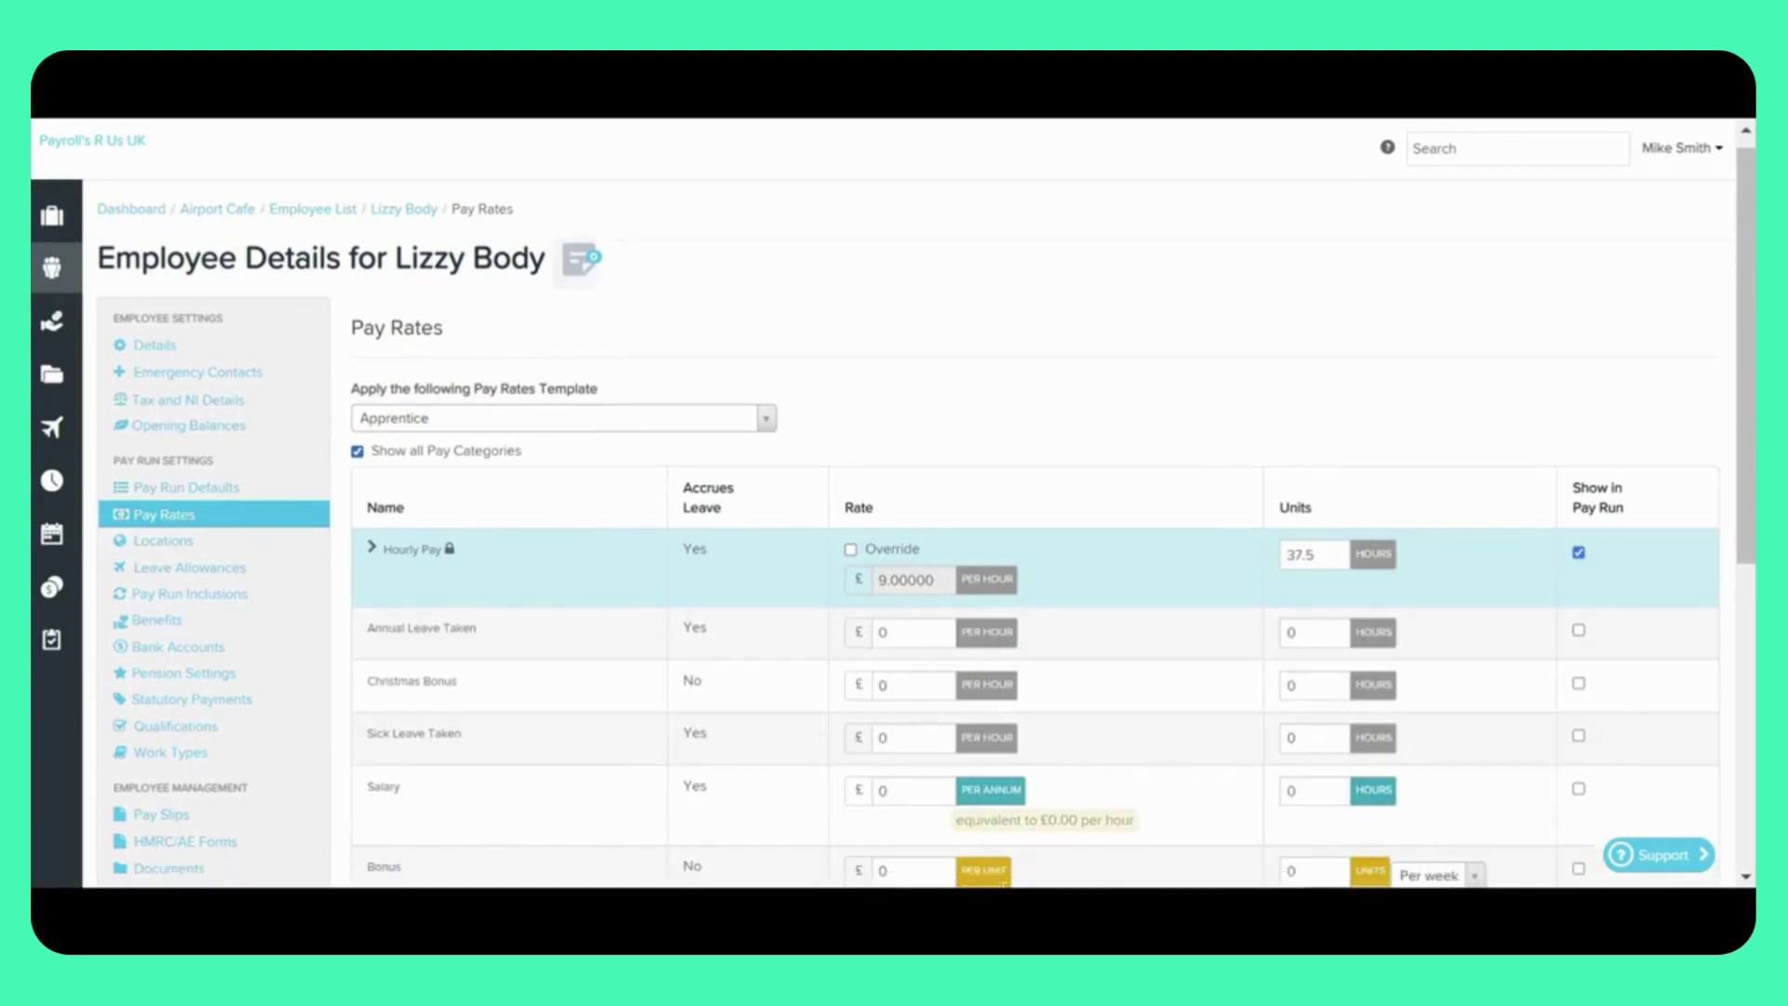
scroll(926, 514, "down", 1)
scroll(926, 542, "down", 1)
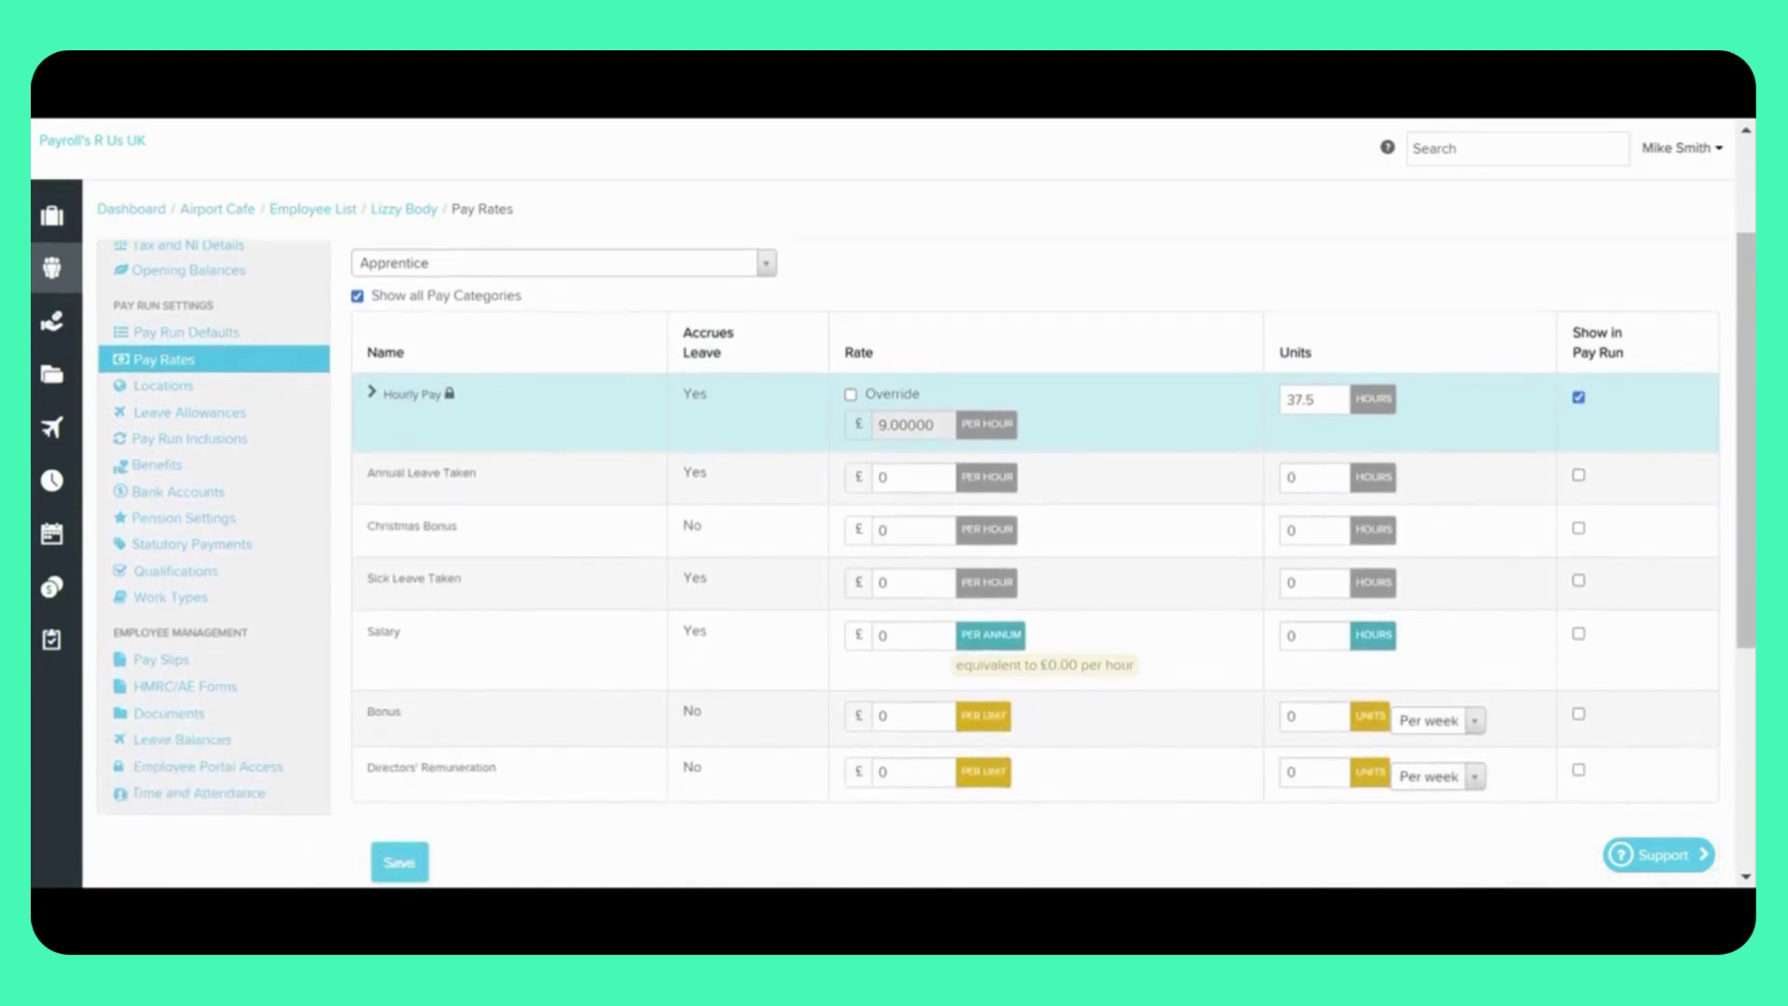
left_click(885, 716)
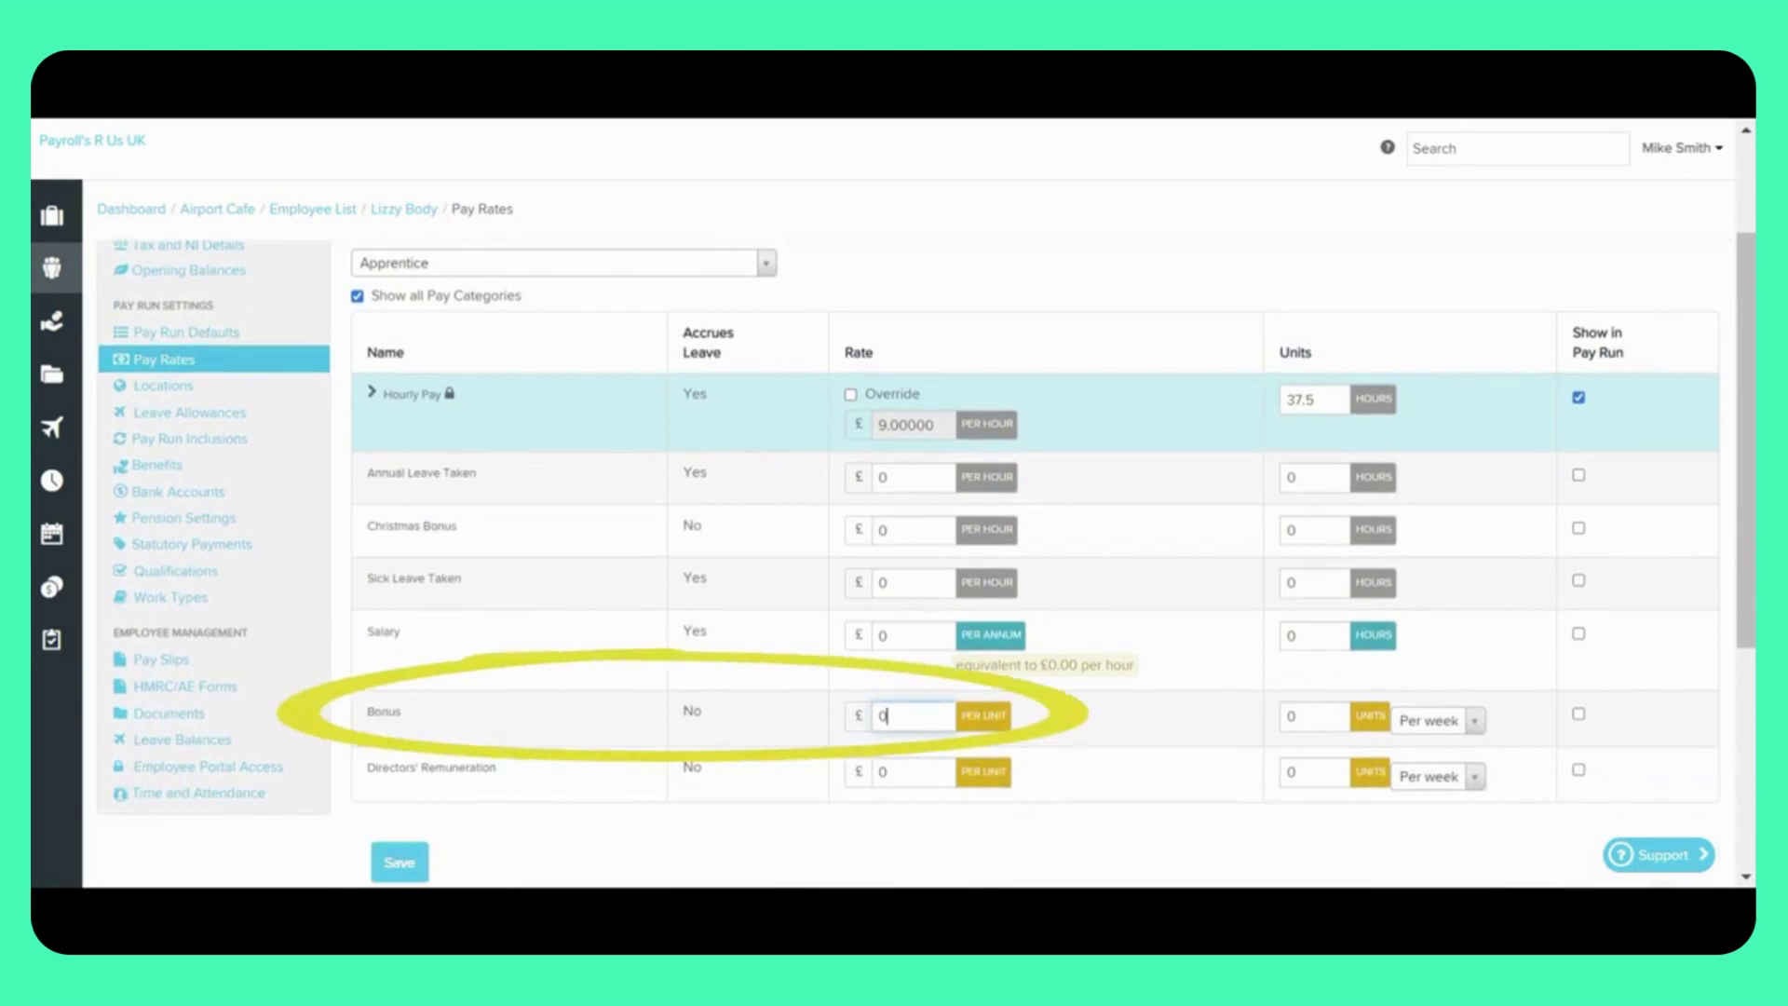
key("BackSpace")
type("50")
key("Tab")
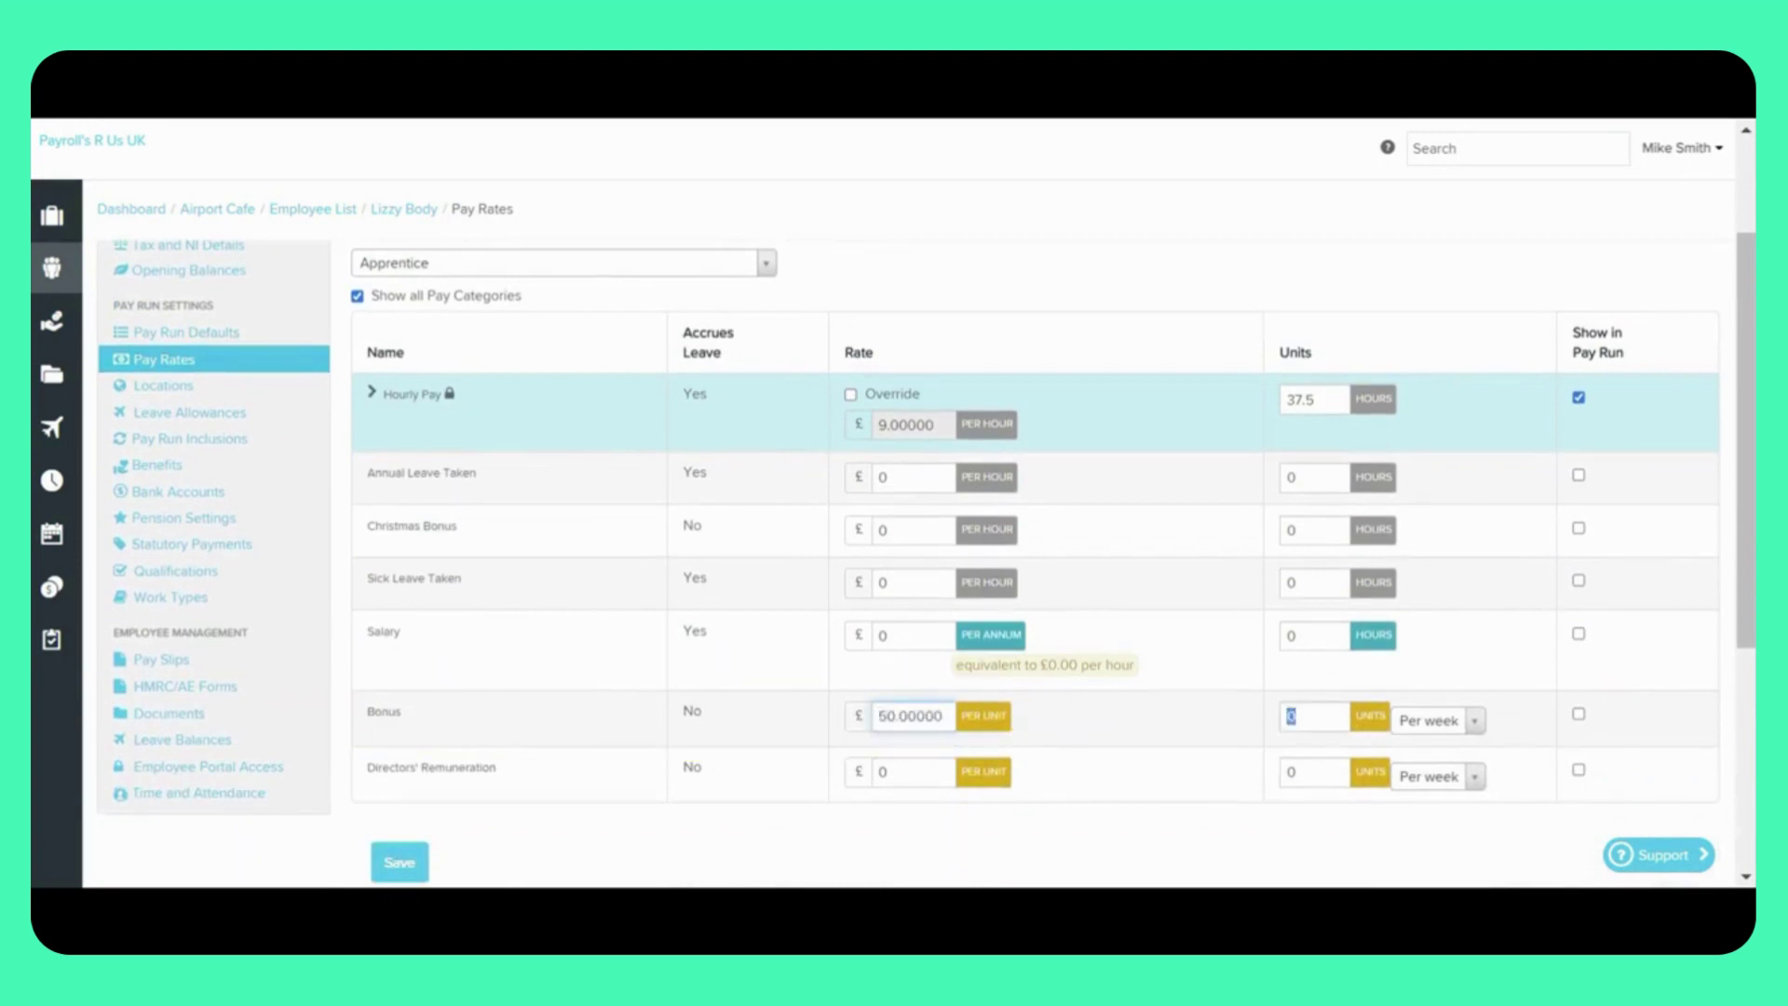
type("1")
left_click(1578, 713)
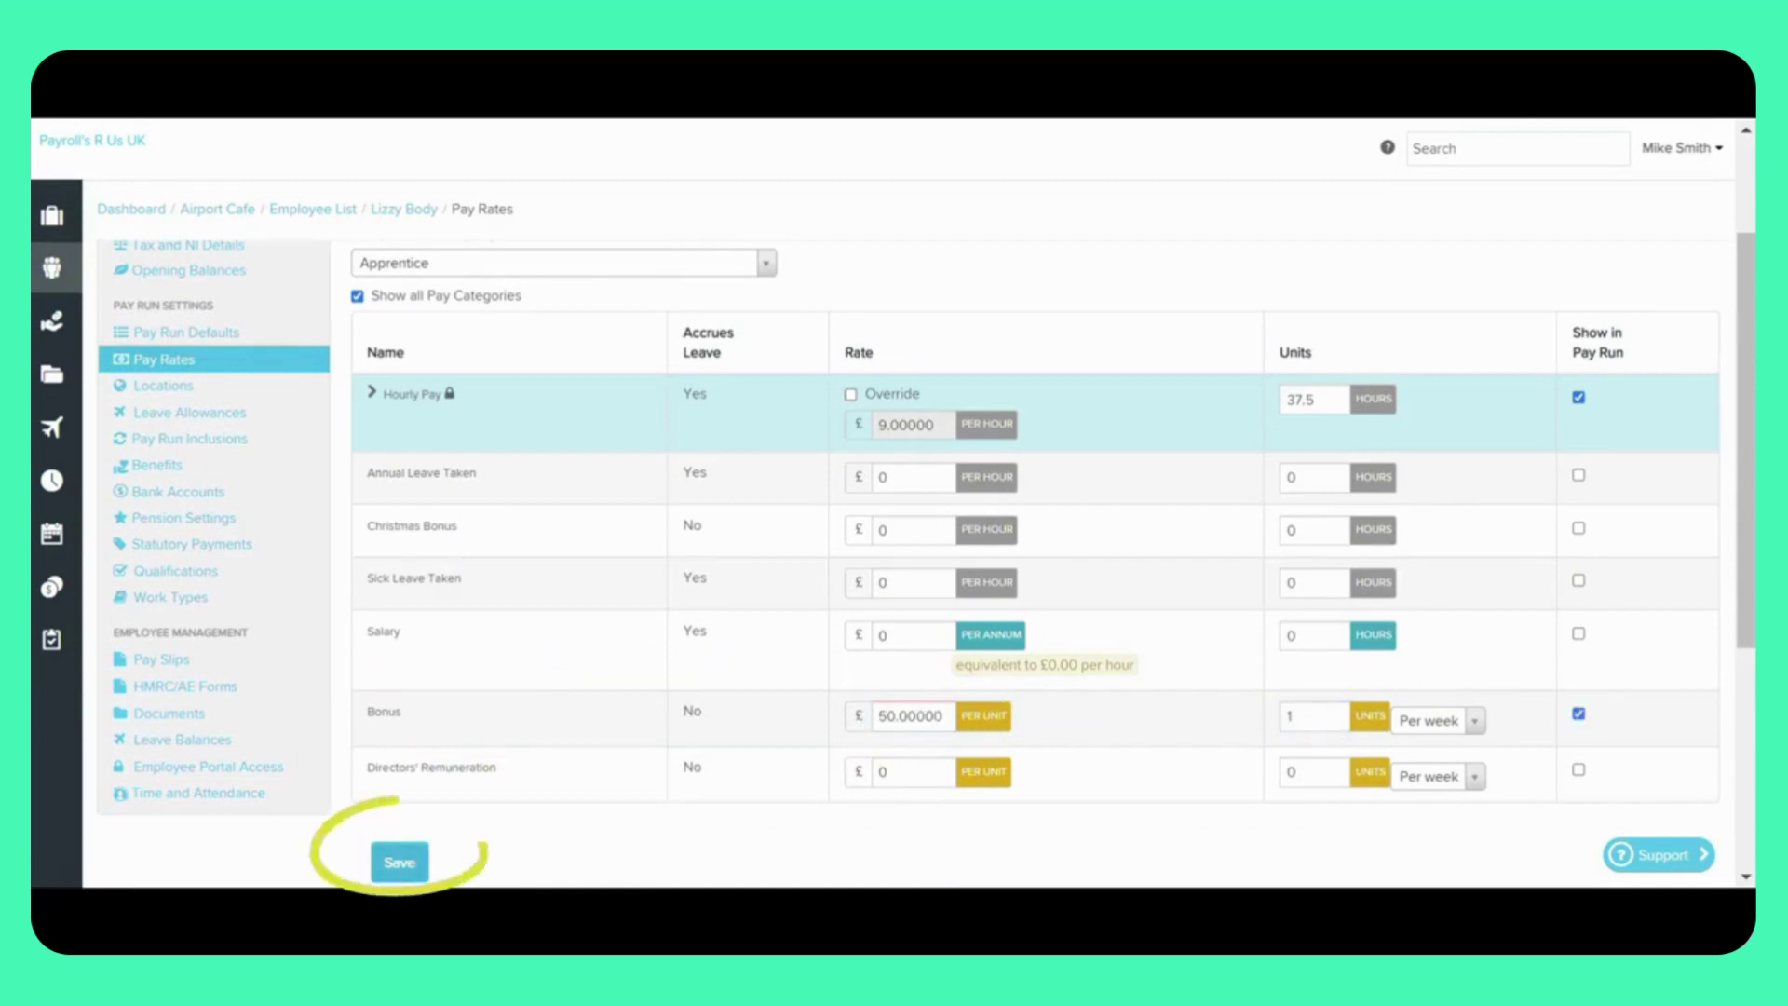
left_click(399, 863)
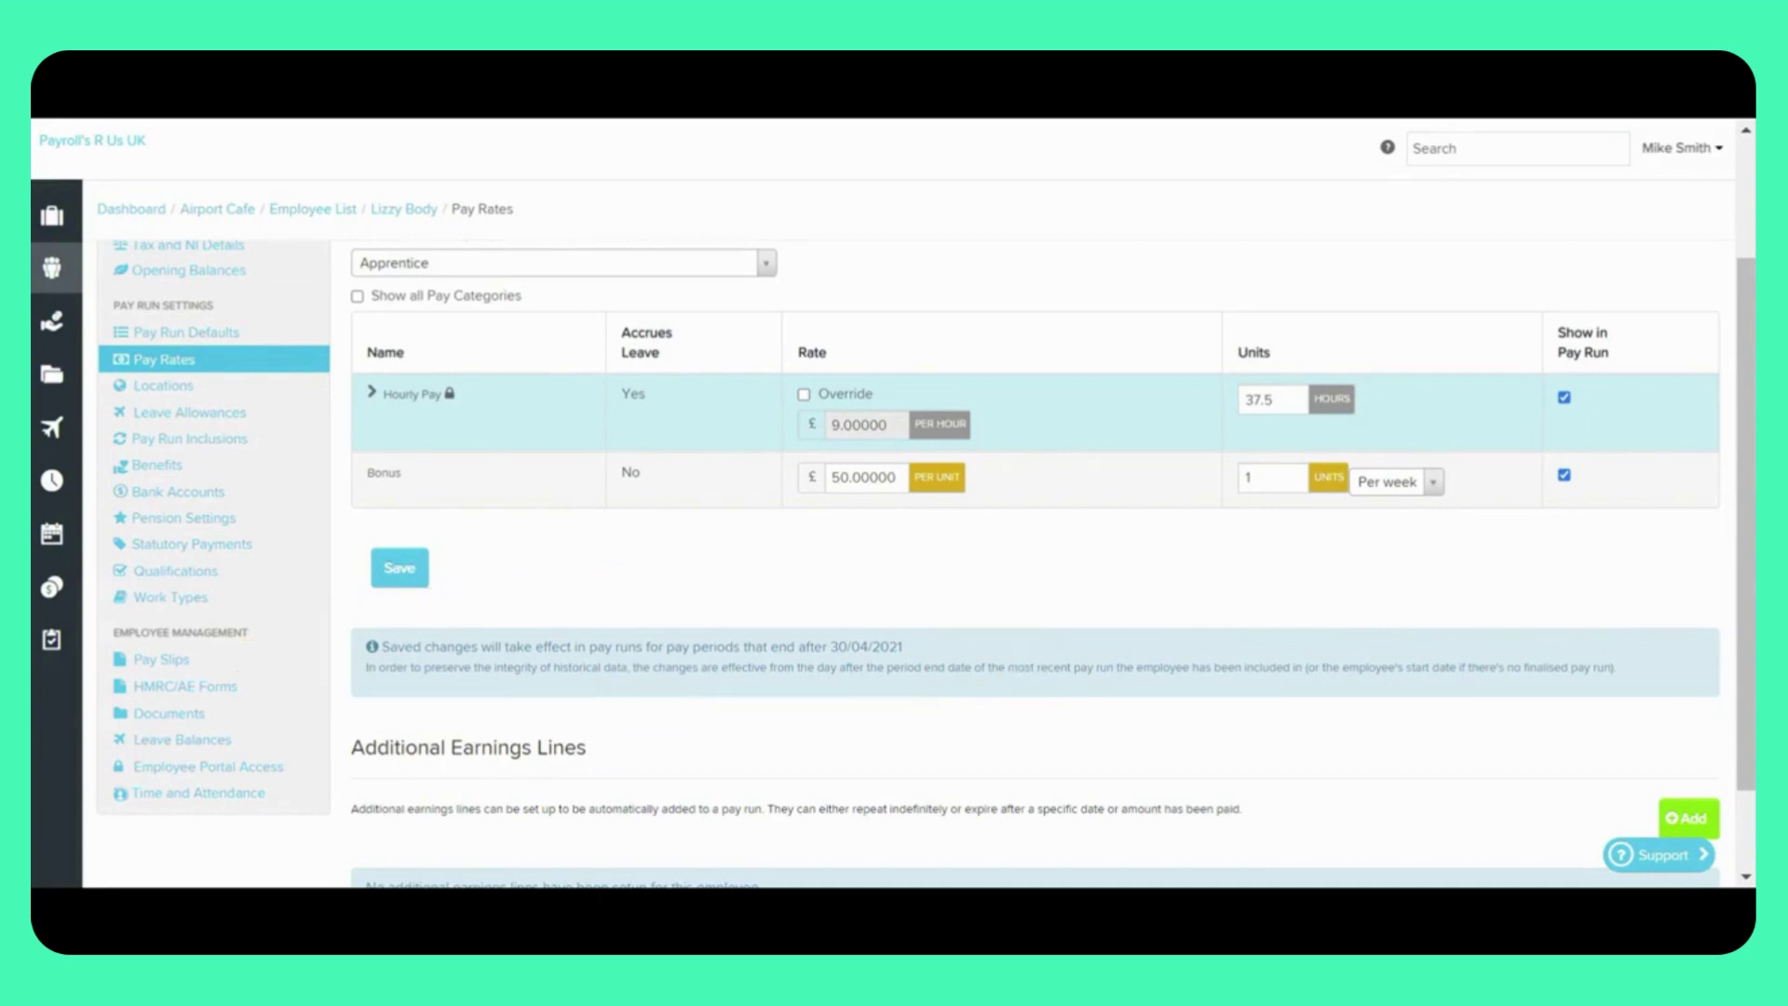
Step: Set the Hourly Pay rate in the Apprentice pay rate template to £9.20 per hour
scroll(927, 559, "up", 2)
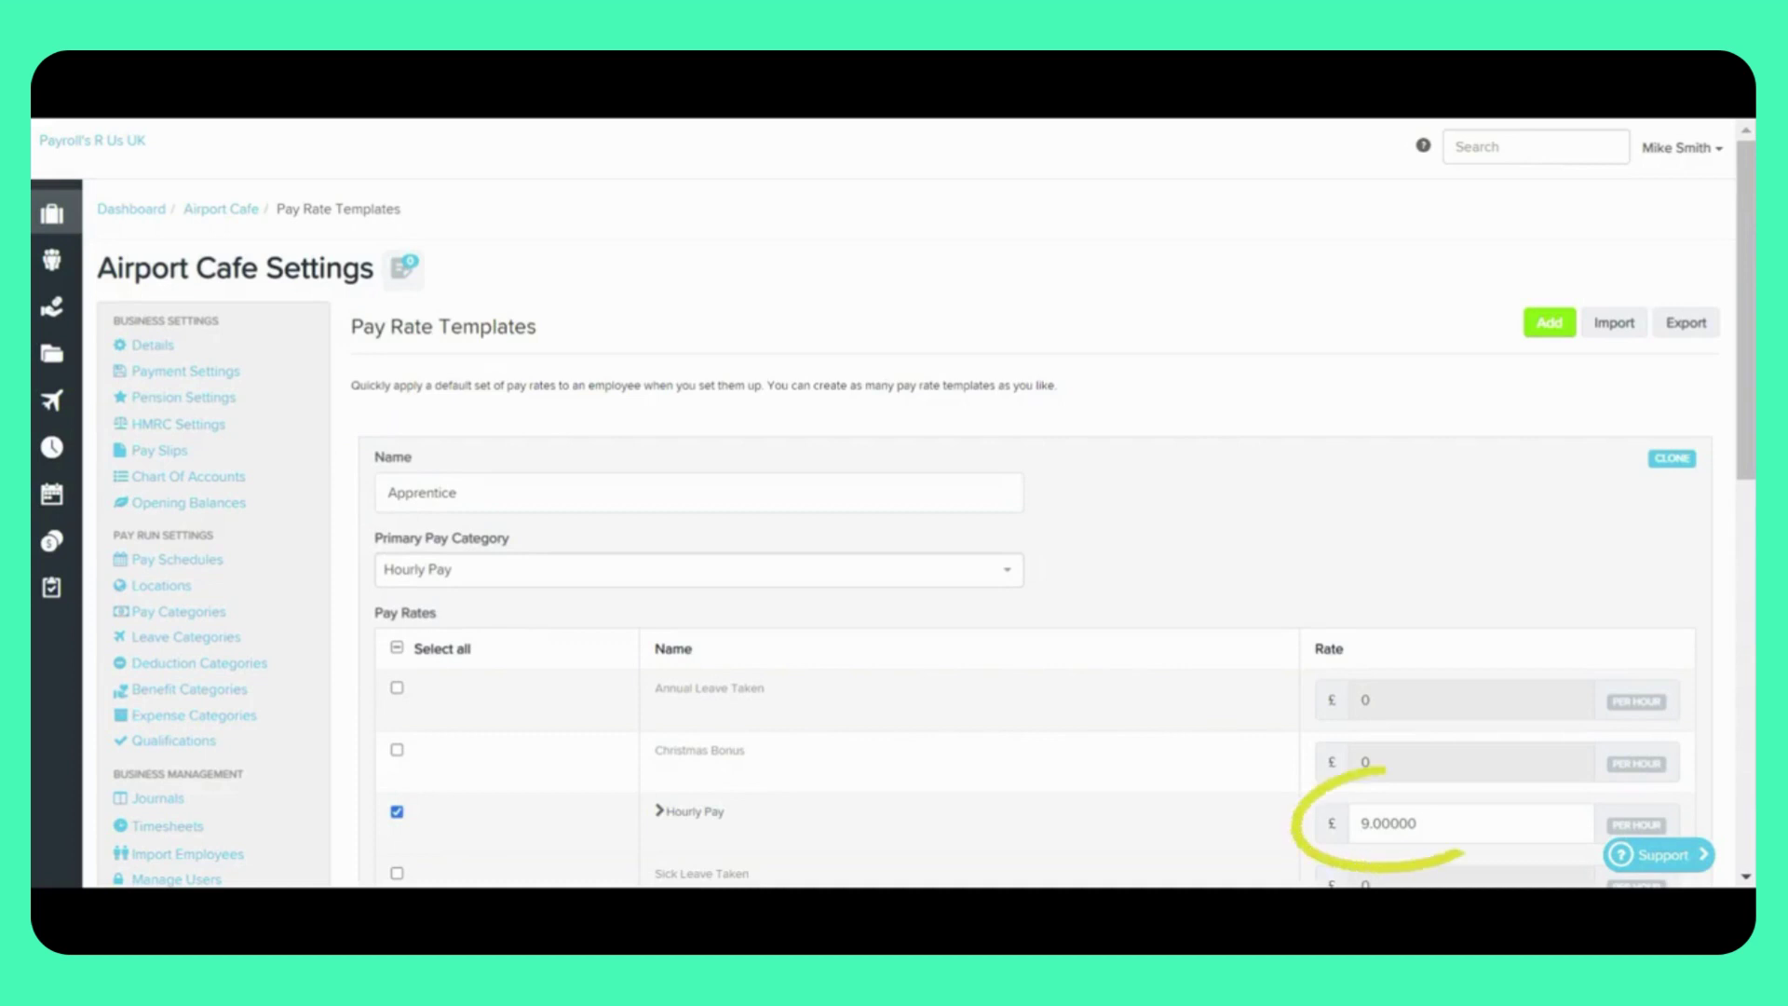
left_click(1377, 823)
type("2")
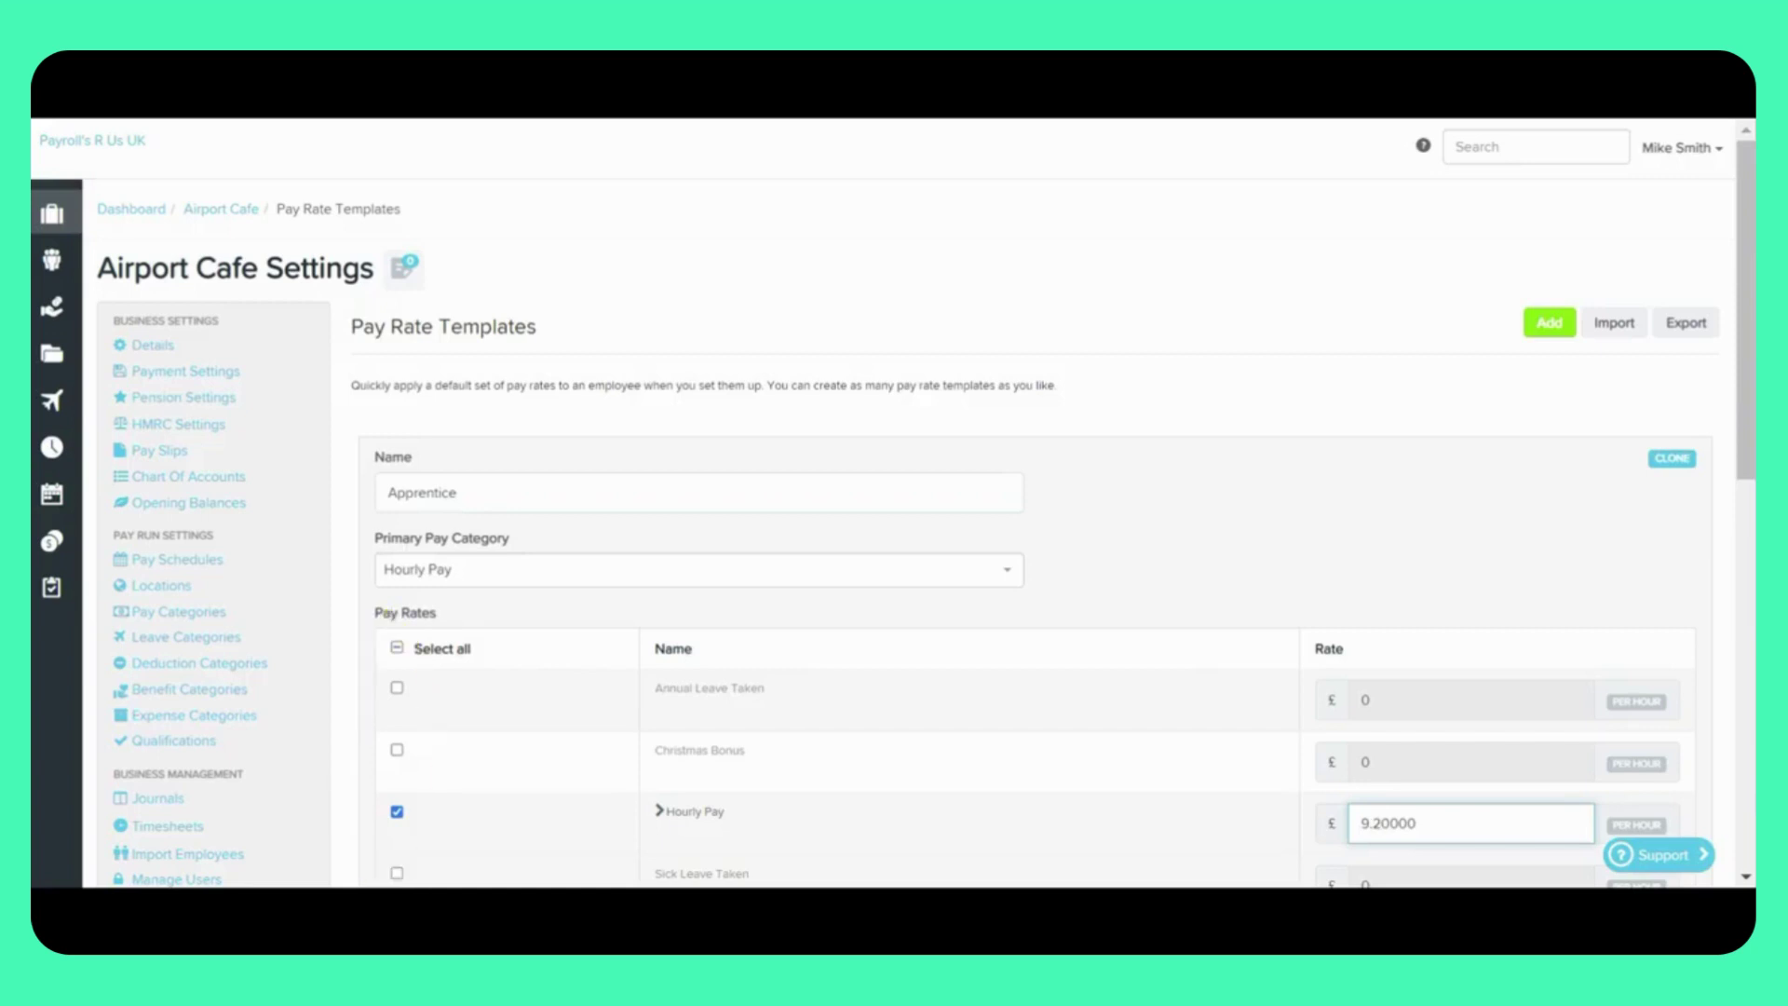
Step: Include the Bonus pay category in the Apprentice template with a rate of £50 per unit
scroll(1025, 559, "down", 1)
scroll(932, 559, "down", 2)
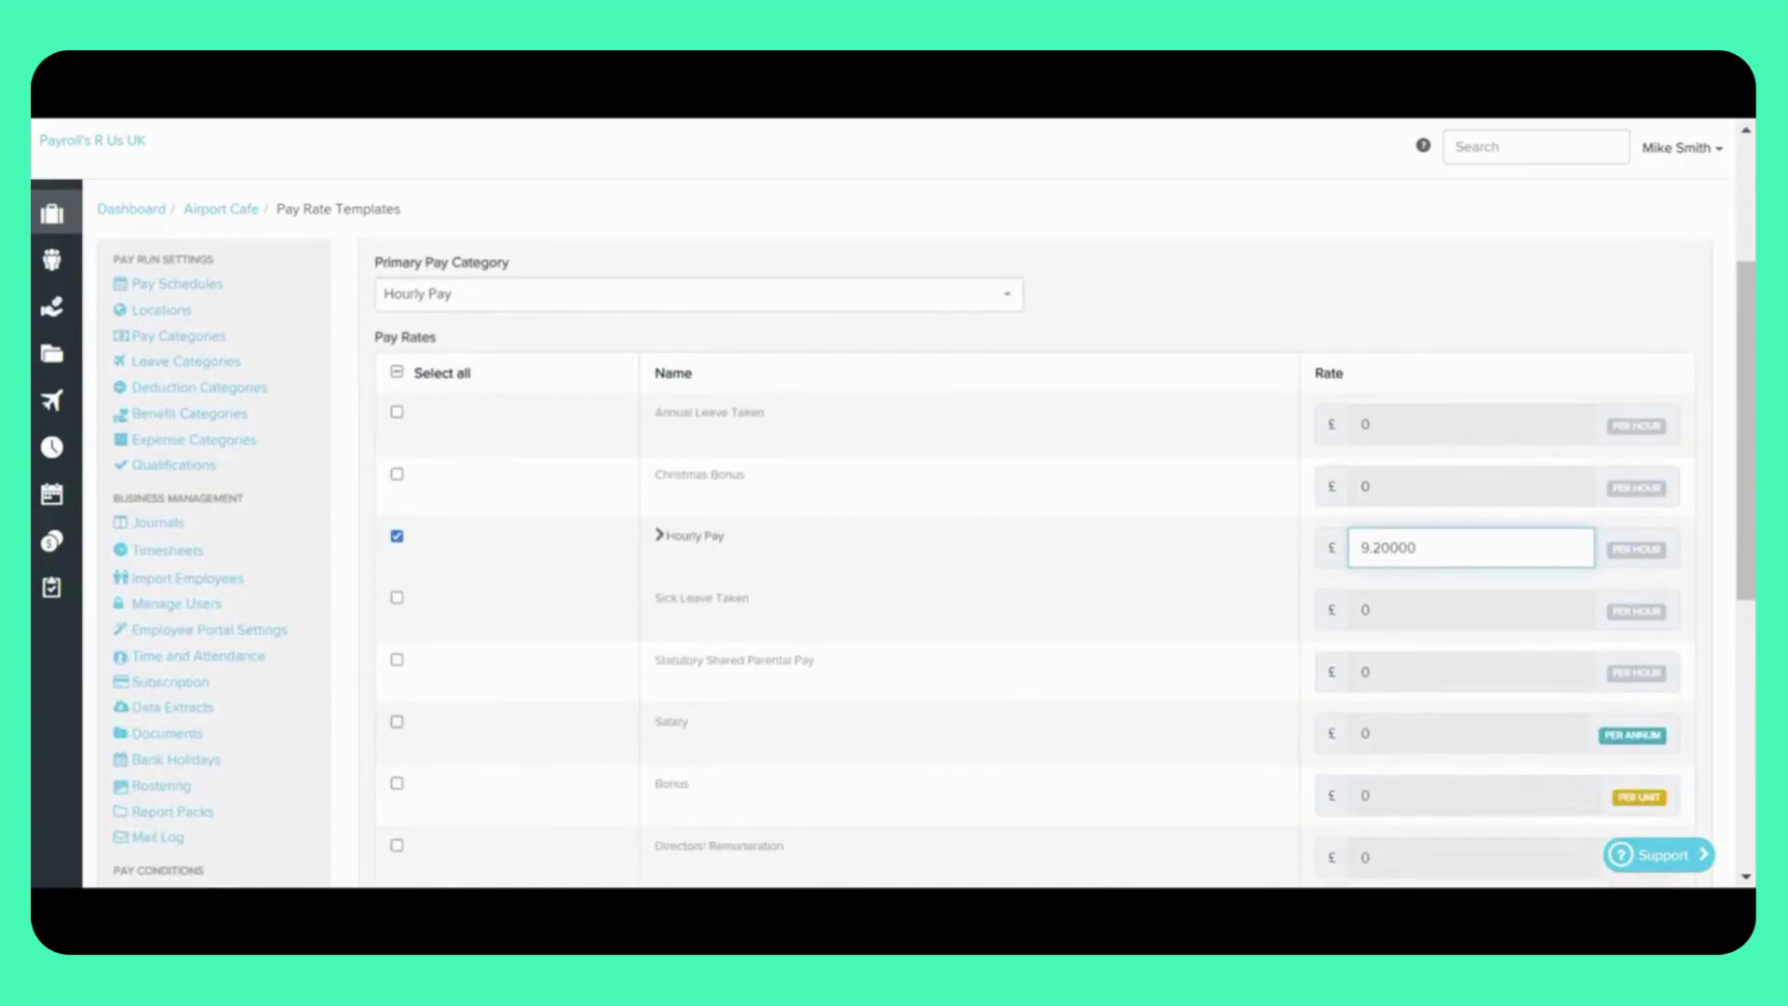
scroll(932, 559, "down", 2)
scroll(932, 559, "down", 1)
left_click(397, 569)
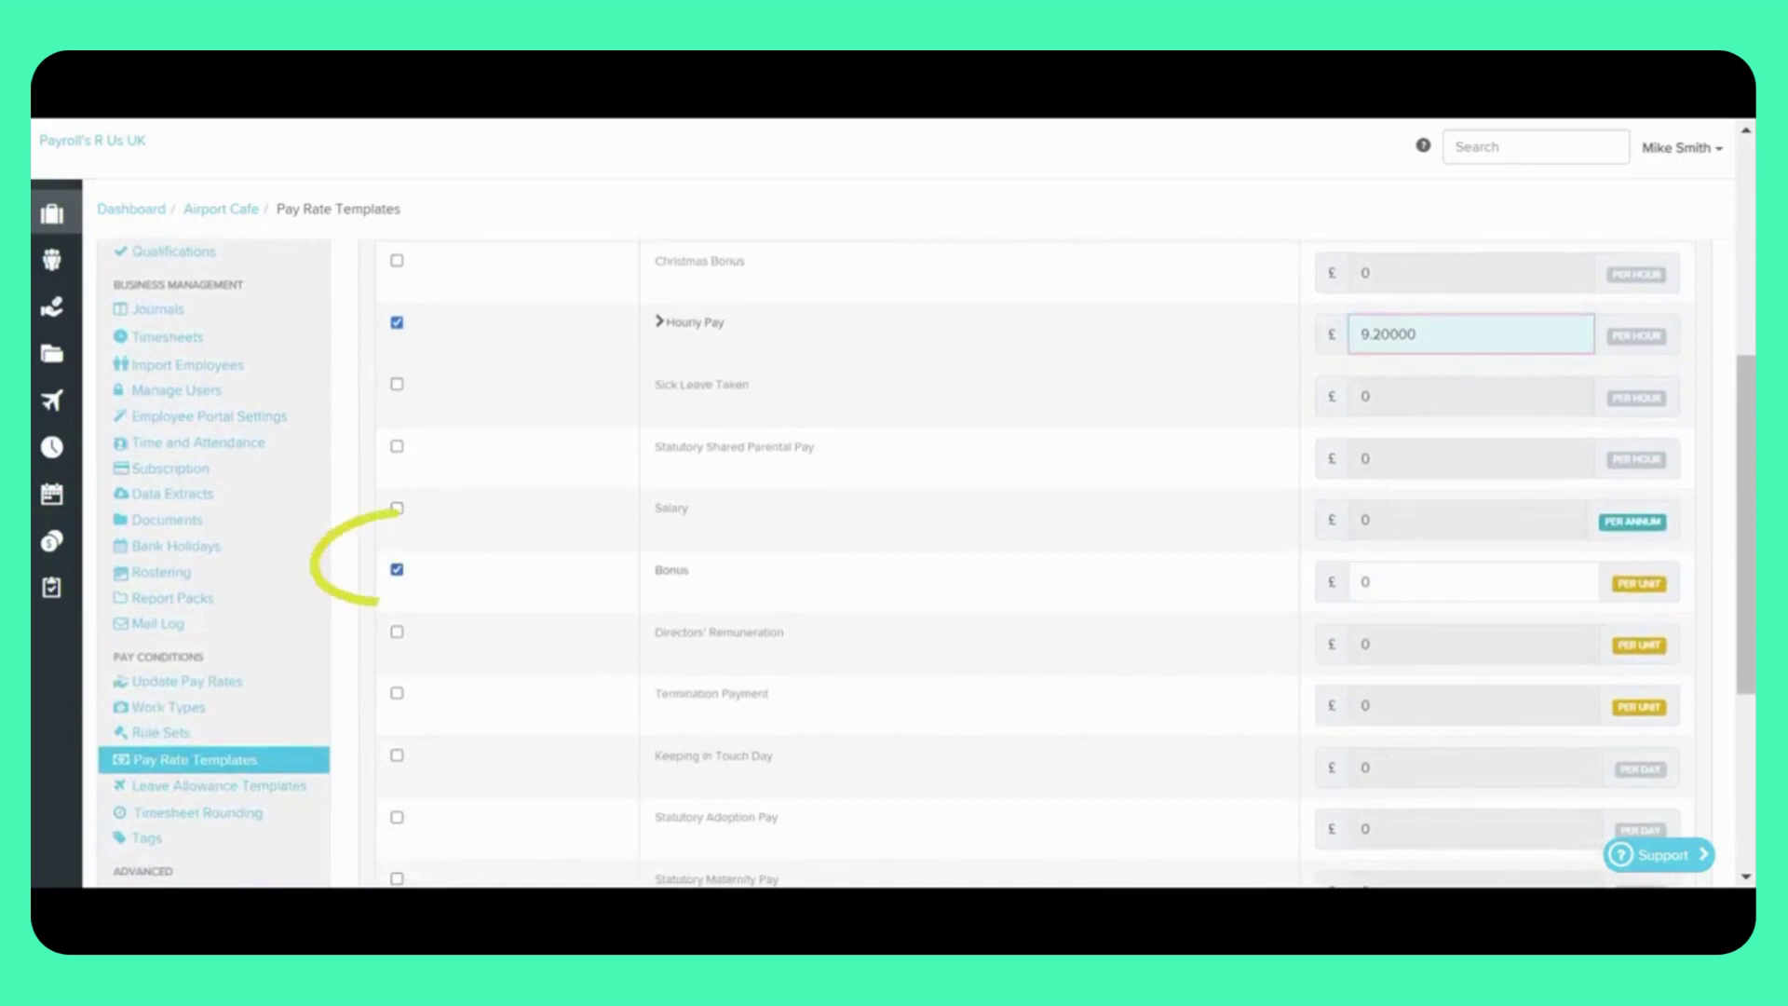
left_click(1472, 582)
key("BackSpace")
type("50")
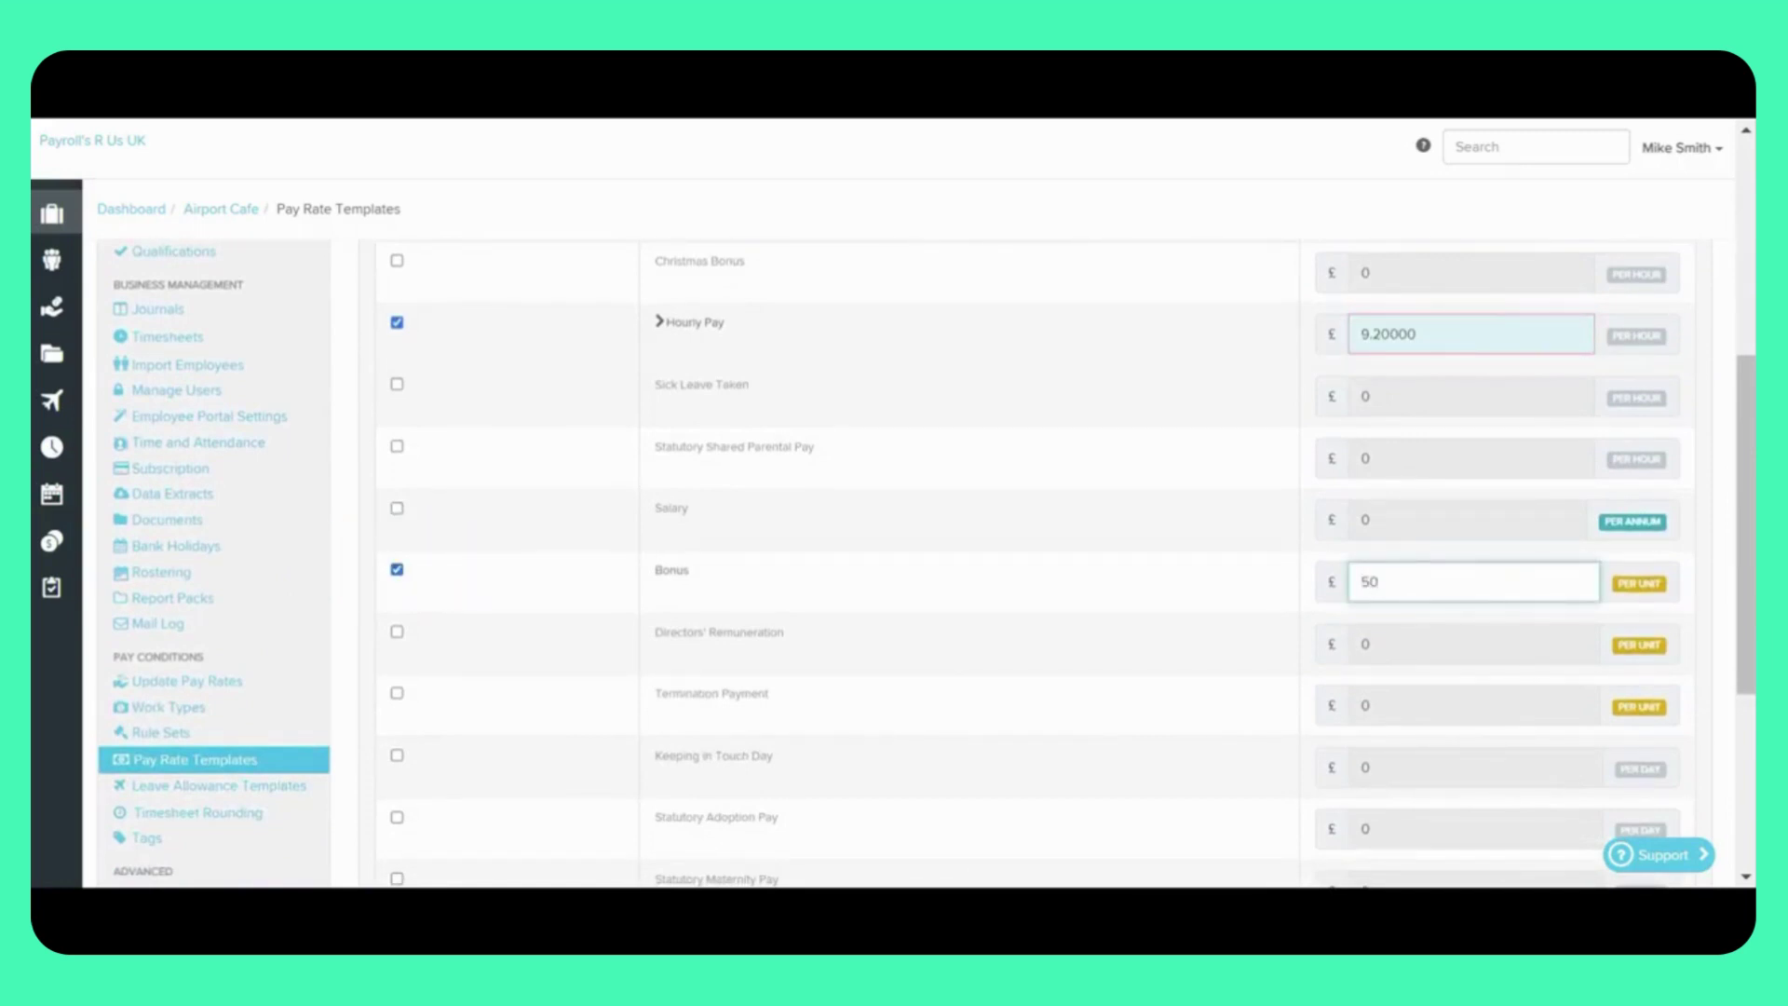
Step: Save the Apprentice template and apply the updated pay rates to the linked employee
scroll(931, 559, "down", 2)
scroll(931, 559, "down", 2)
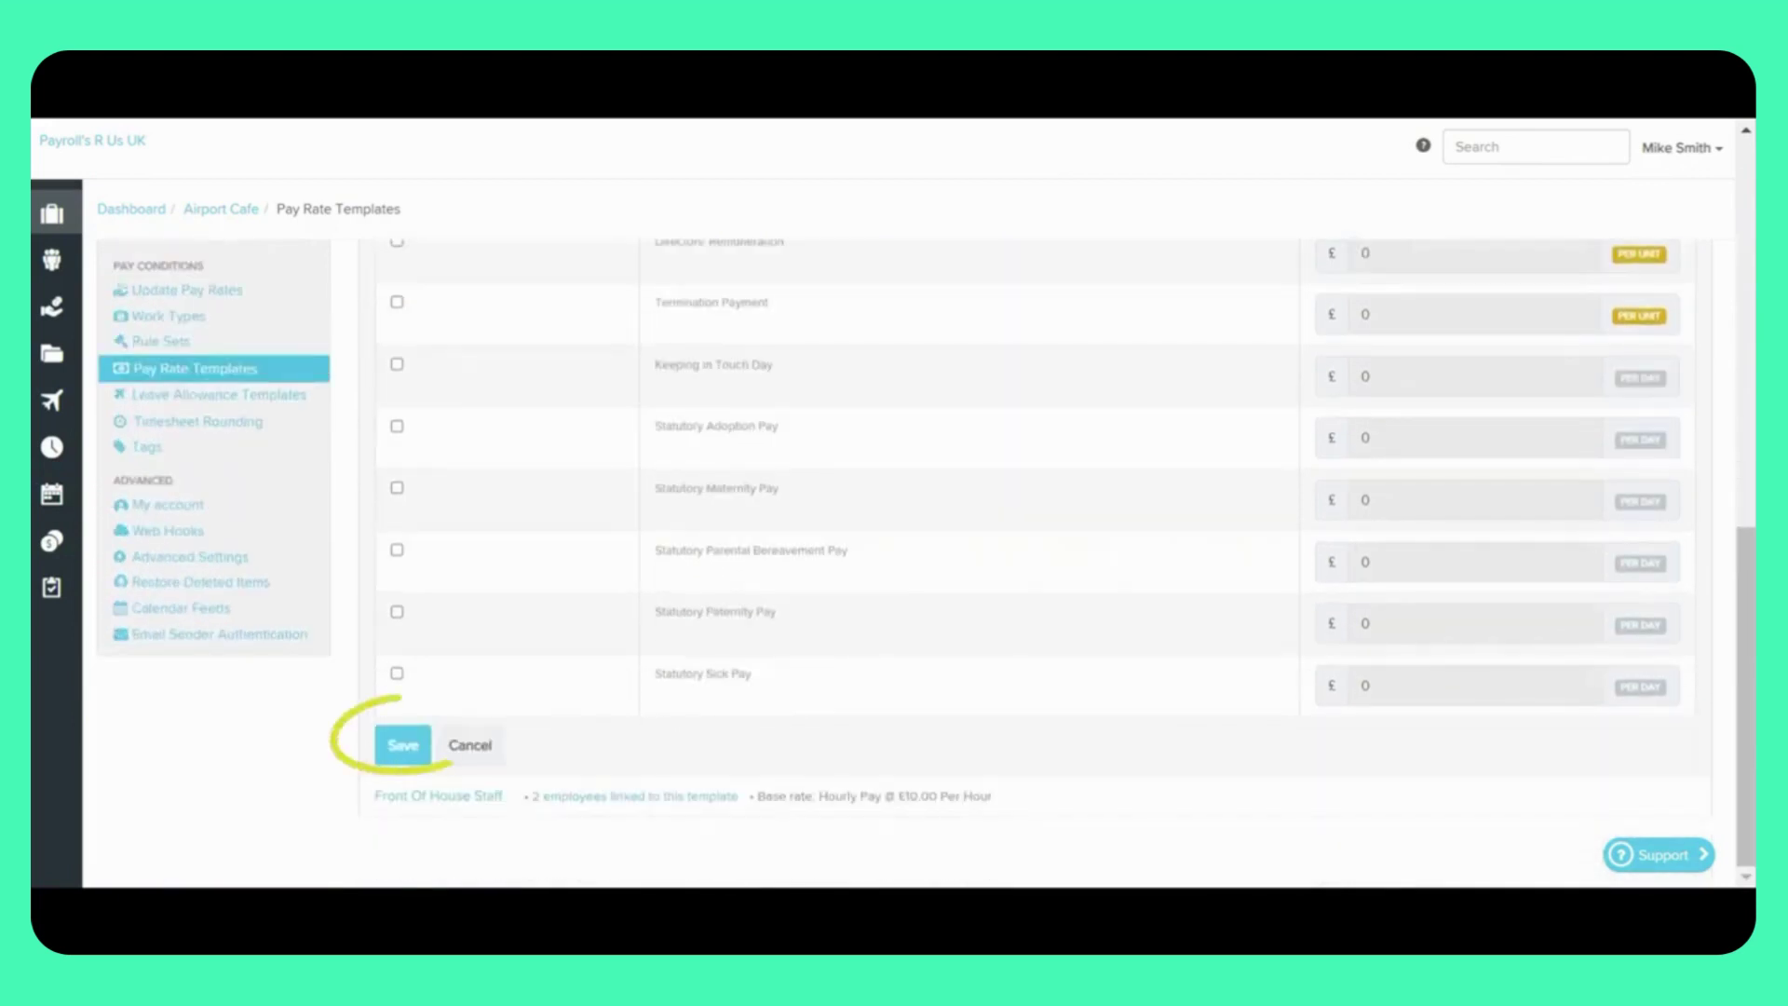
key("Return")
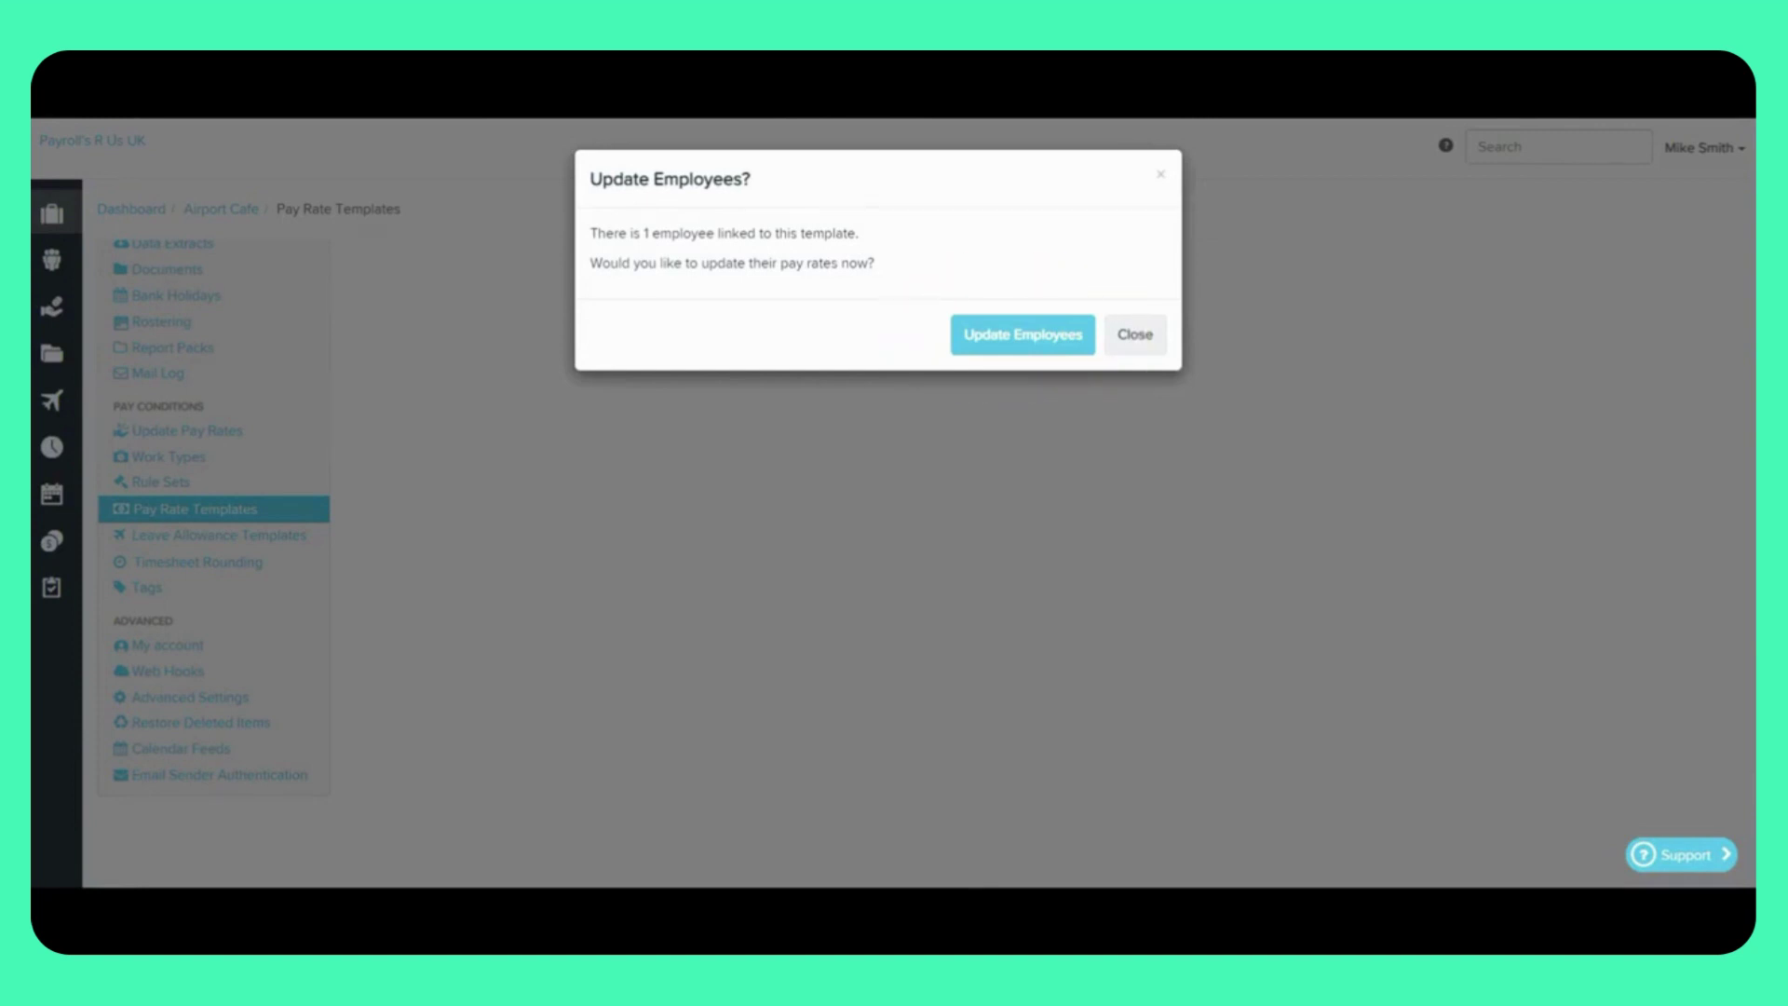
key("Return")
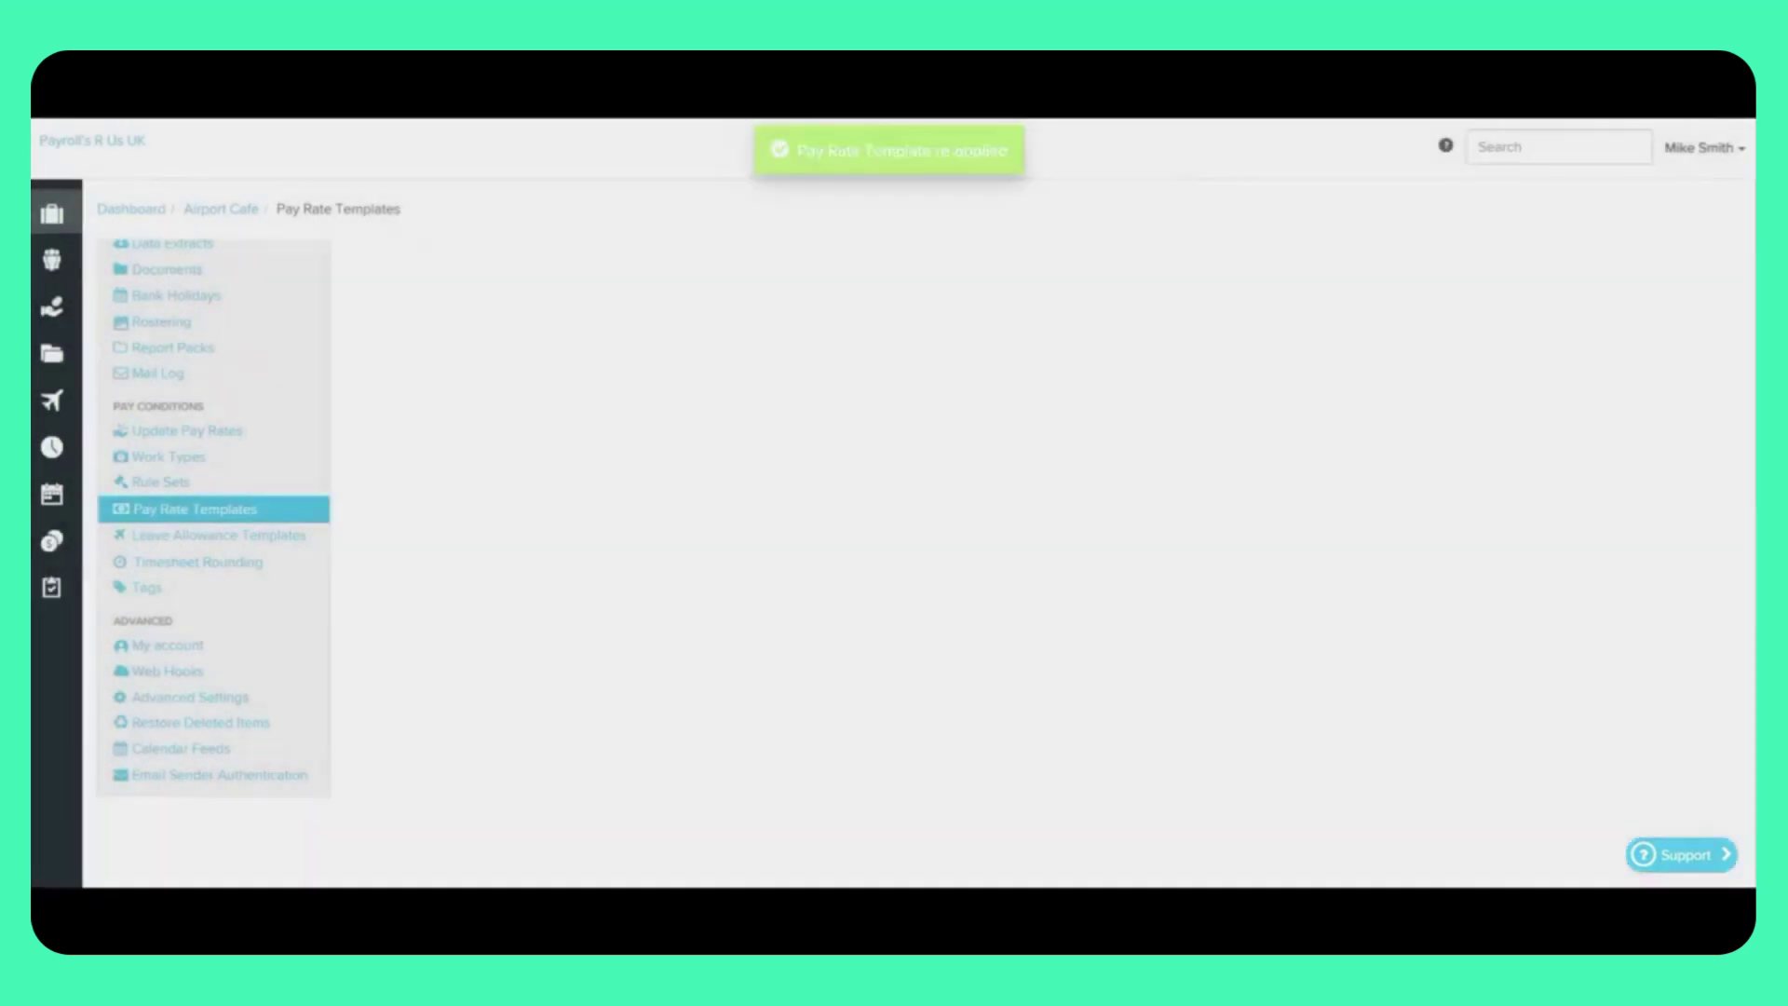